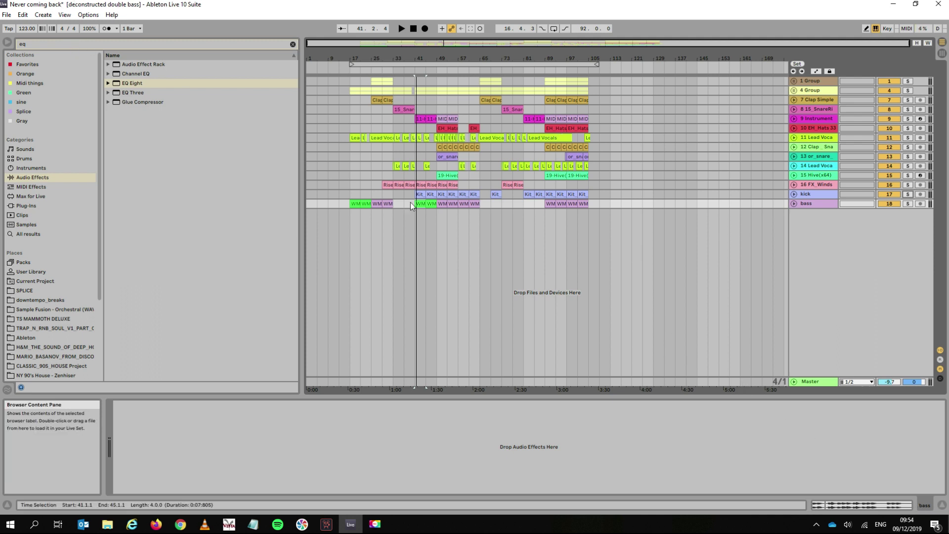
# - Play the song, find FabFilter Pro-Q 3 under Plug-Ins with a 'pro' search, and drag it onto the bass track
pyautogui.press('space')
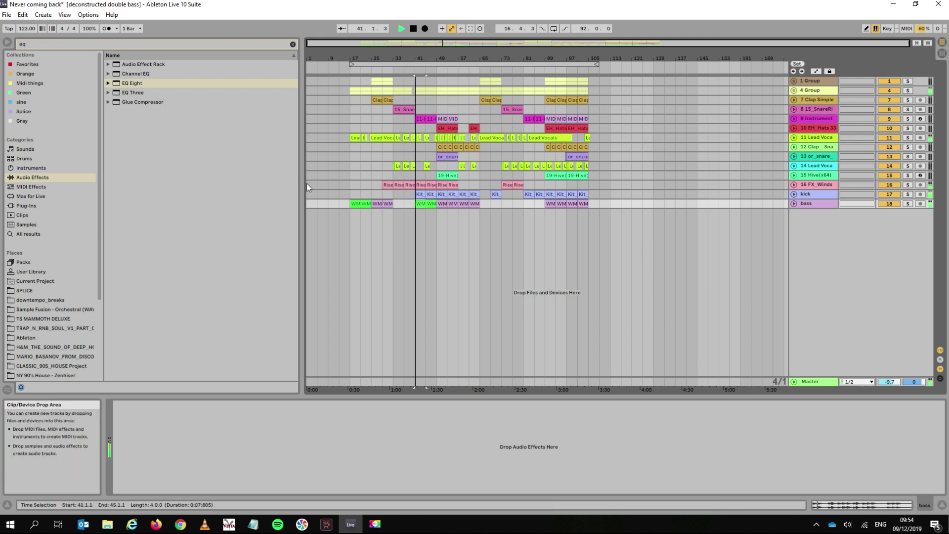
pyautogui.click(55, 42)
pyautogui.write('p')
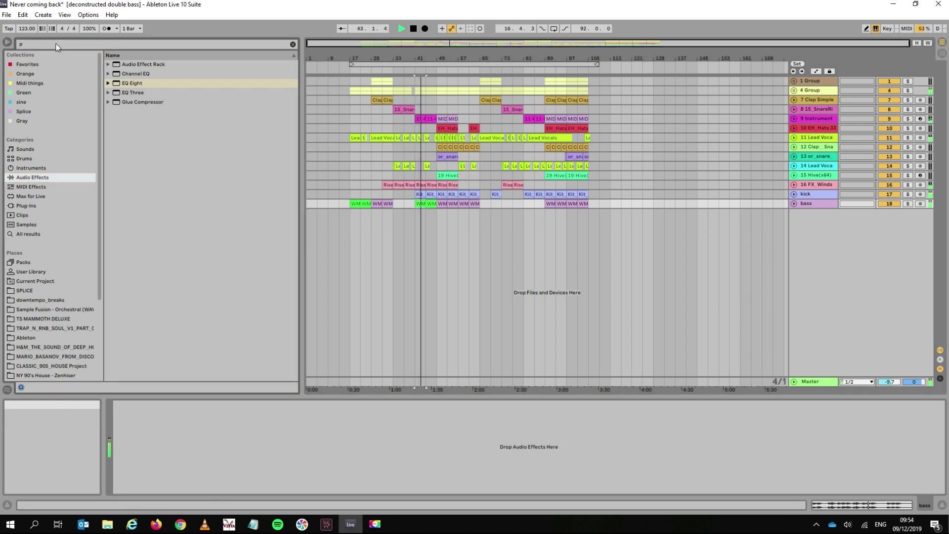
pyautogui.write('ro')
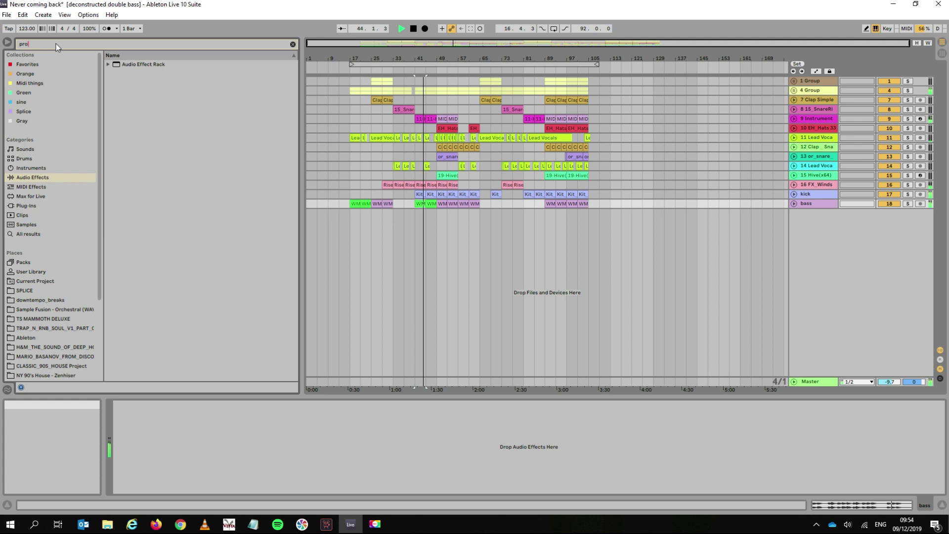
pyautogui.click(49, 205)
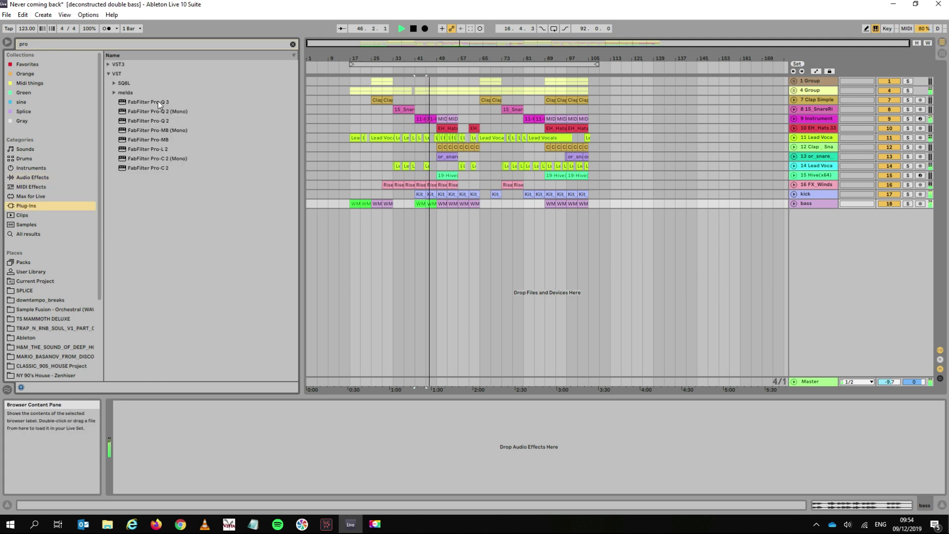
pyautogui.moveTo(158, 101); pyautogui.dragTo(823, 200)
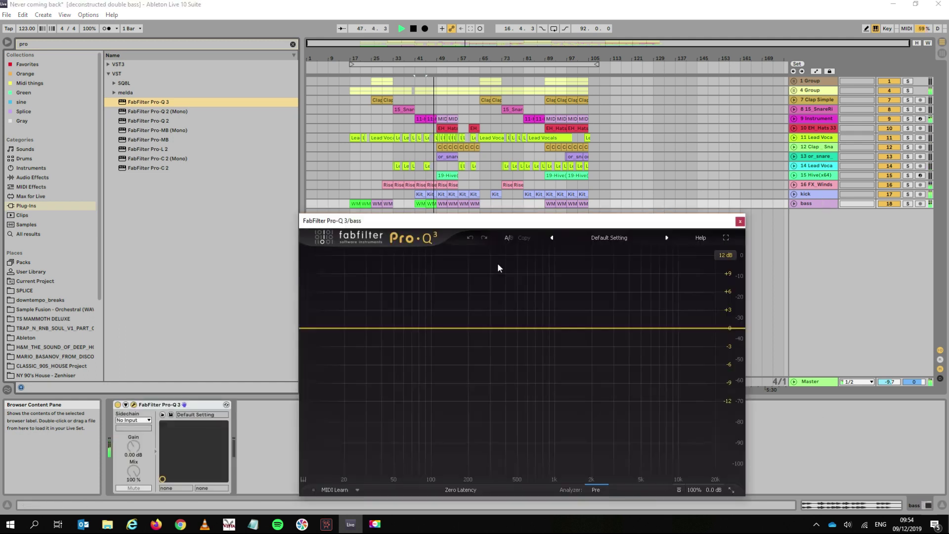
# - Stop playback and place flat bands near 44 Hz, 130 Hz, 800 Hz, 873 Hz and higher
pyautogui.press('space')
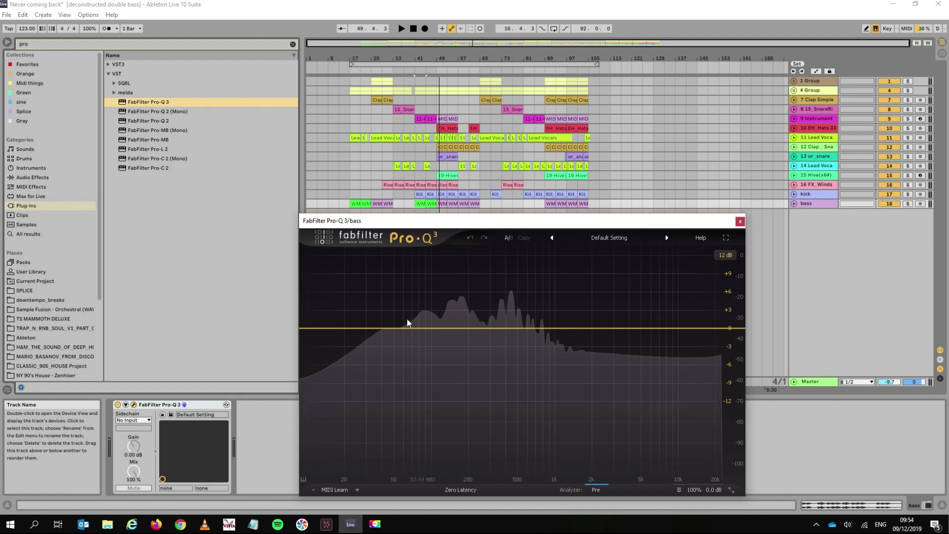
pyautogui.click(387, 328)
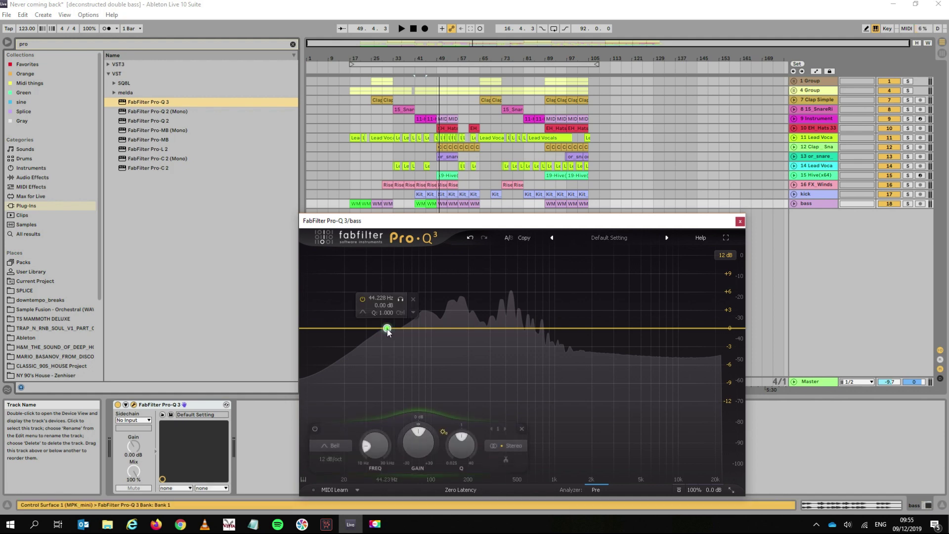
pyautogui.click(547, 328)
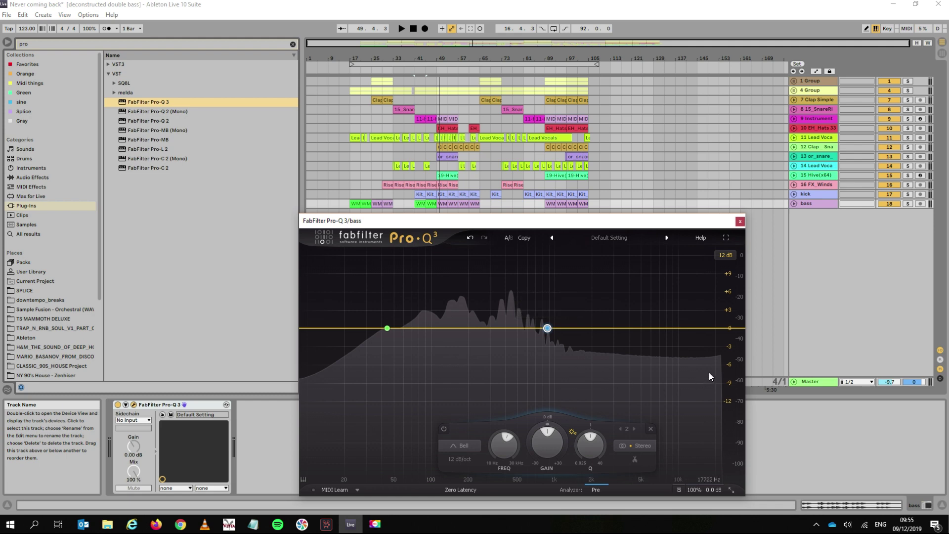
pyautogui.click(448, 330)
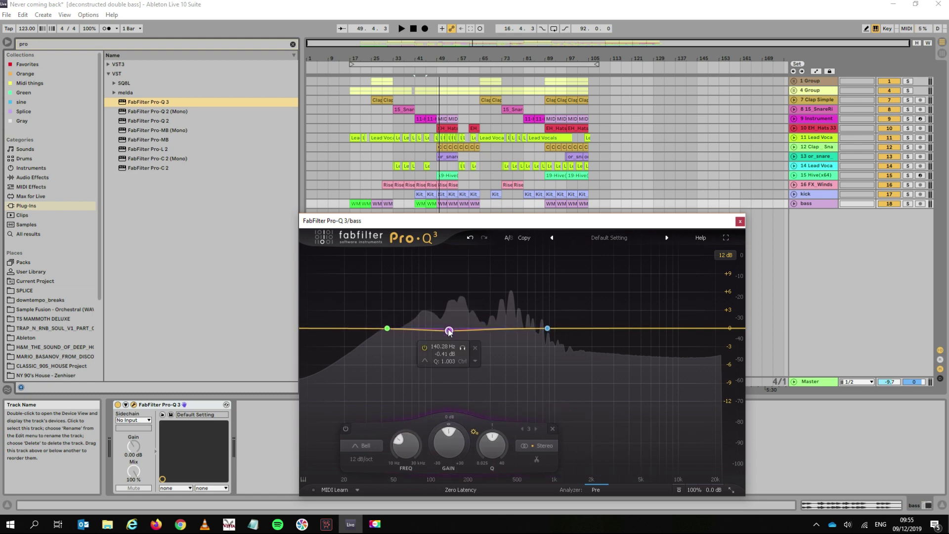
pyautogui.moveTo(449, 330)
pyautogui.mouseDown()
pyautogui.moveTo(445, 351)
pyautogui.moveTo(444, 329)
pyautogui.mouseUp()
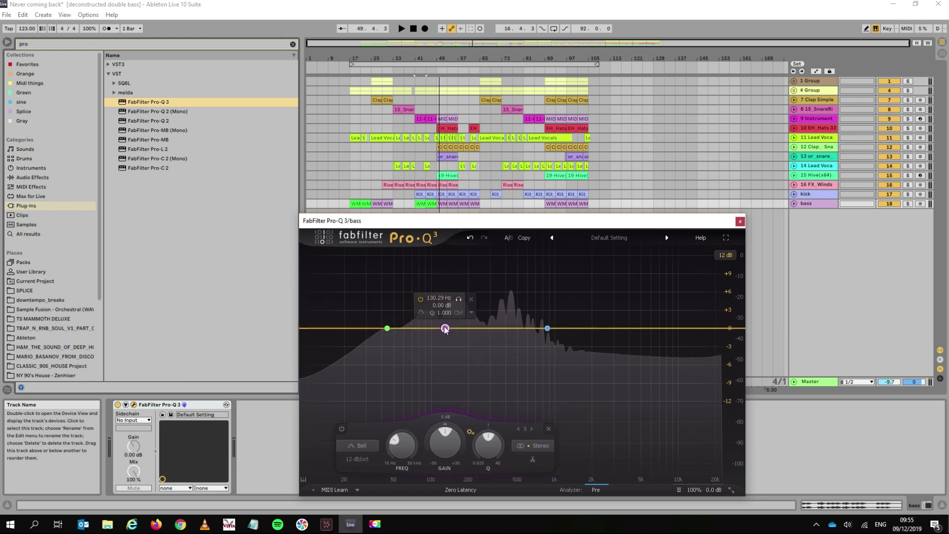
pyautogui.click(524, 328)
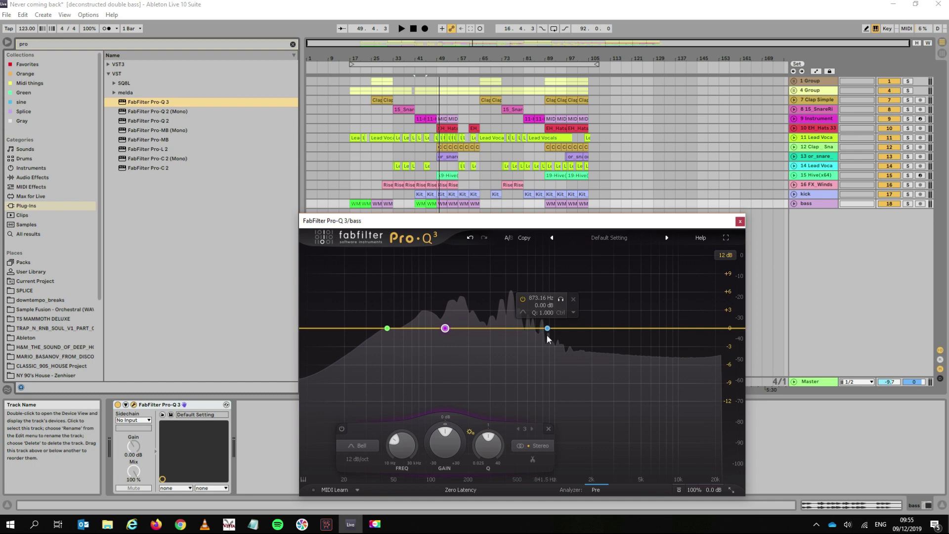
pyautogui.moveTo(521, 329); pyautogui.dragTo(511, 327)
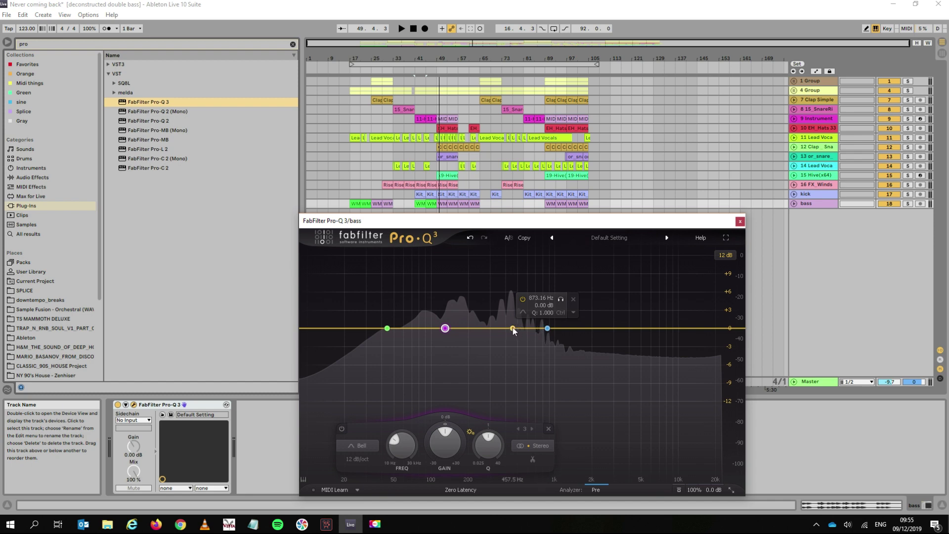
pyautogui.click(608, 328)
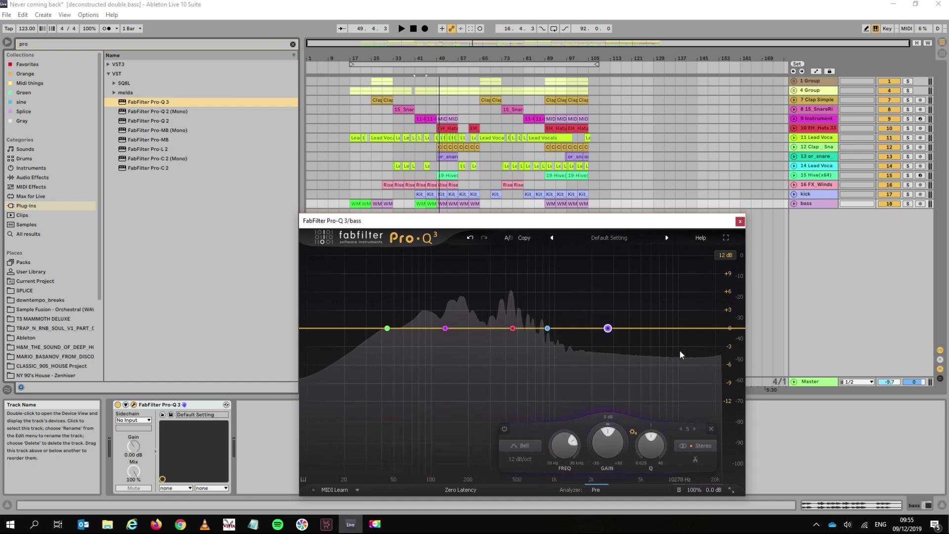
pyautogui.rightClick(386, 328)
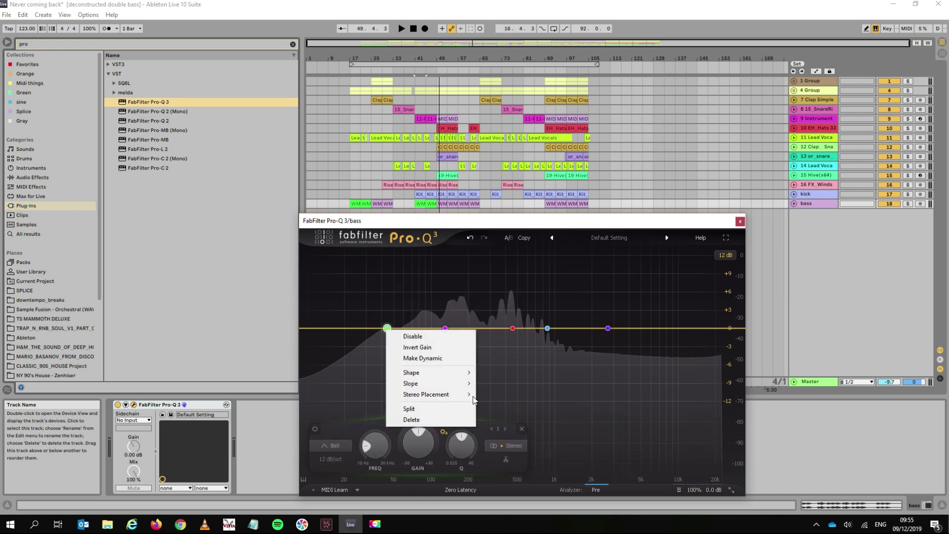
# - Restrict the lowest band to the Left channel, then test a boost and a deep cut
pyautogui.moveTo(468, 399)
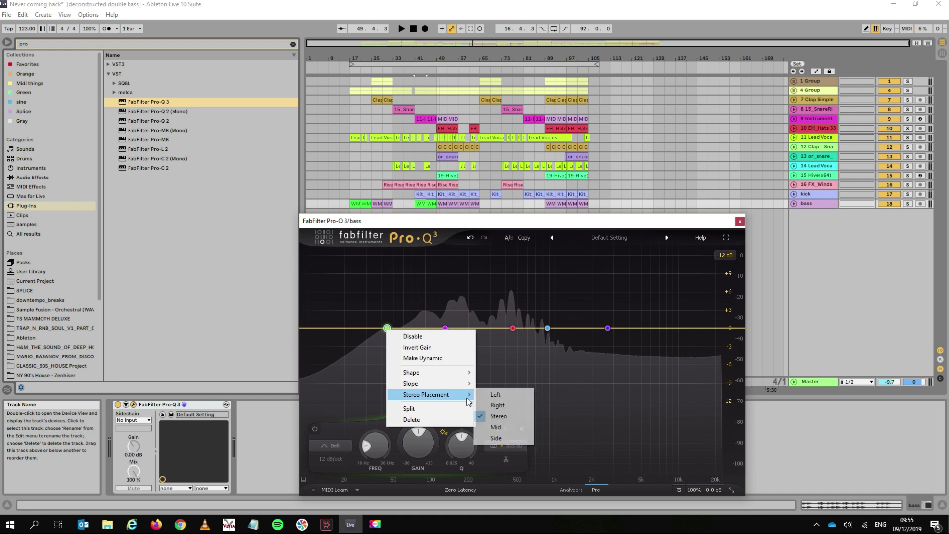
pyautogui.click(500, 394)
pyautogui.moveTo(388, 328); pyautogui.dragTo(390, 288)
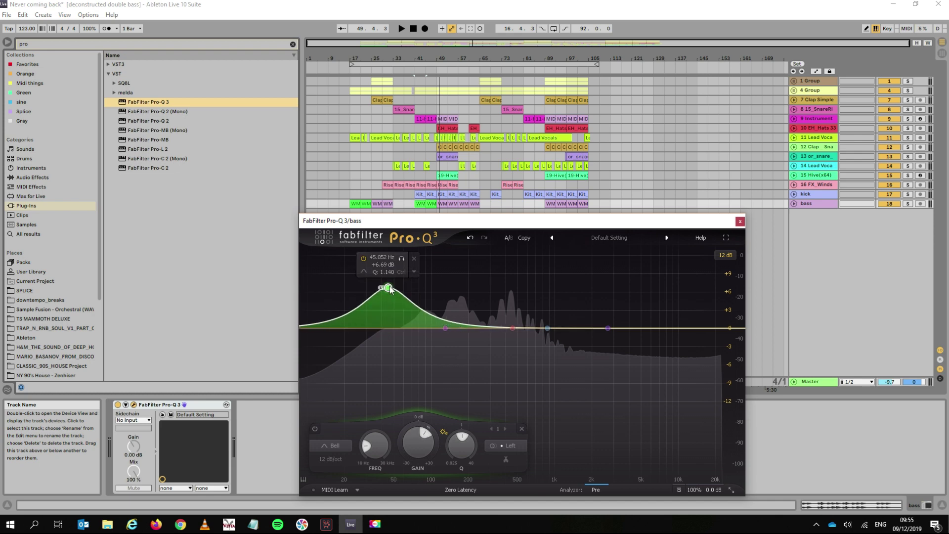
pyautogui.moveTo(390, 289); pyautogui.dragTo(381, 332)
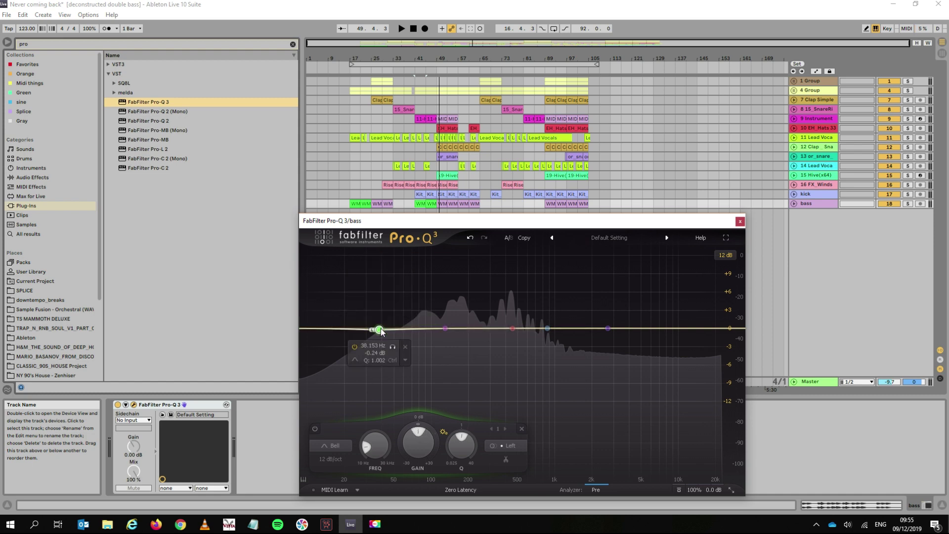
# - Change the lowest band's Stereo Placement from Left to Side
pyautogui.rightClick(381, 332)
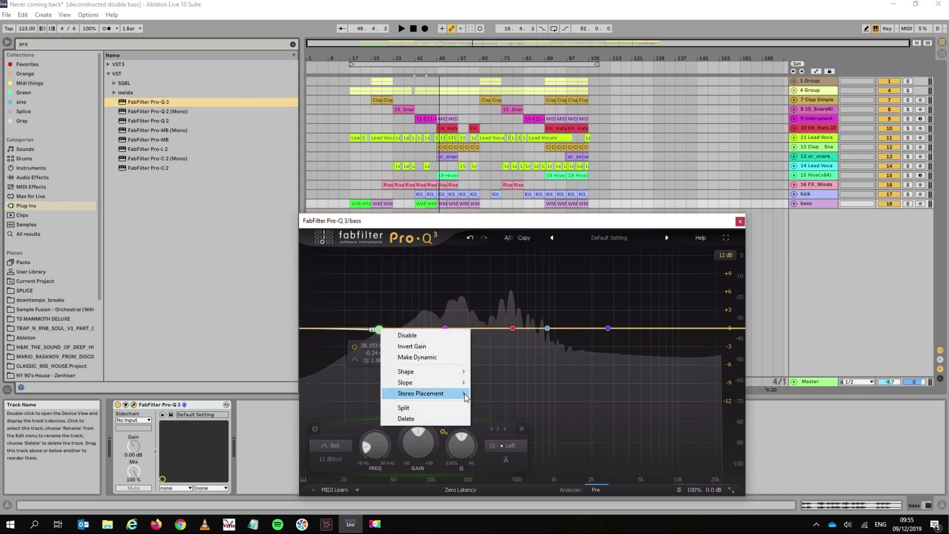
pyautogui.moveTo(464, 398)
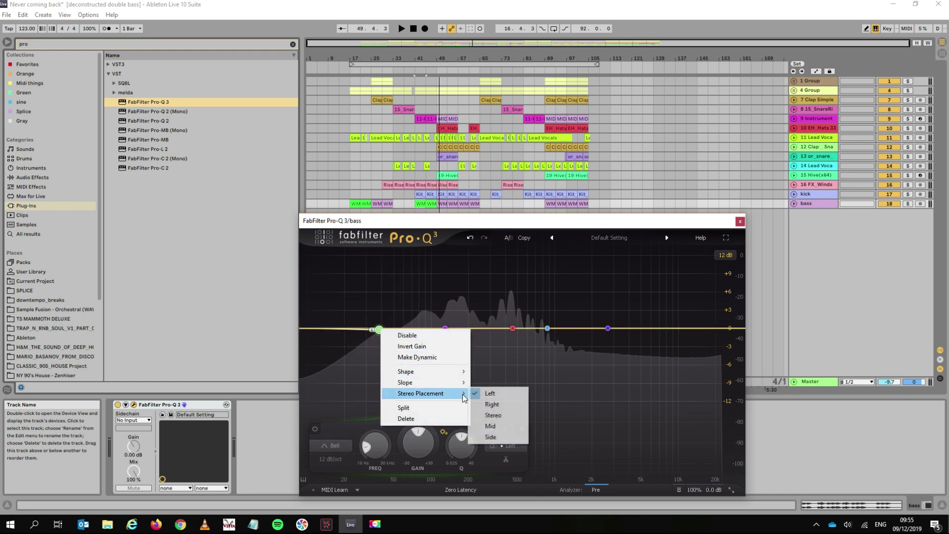
pyautogui.click(503, 439)
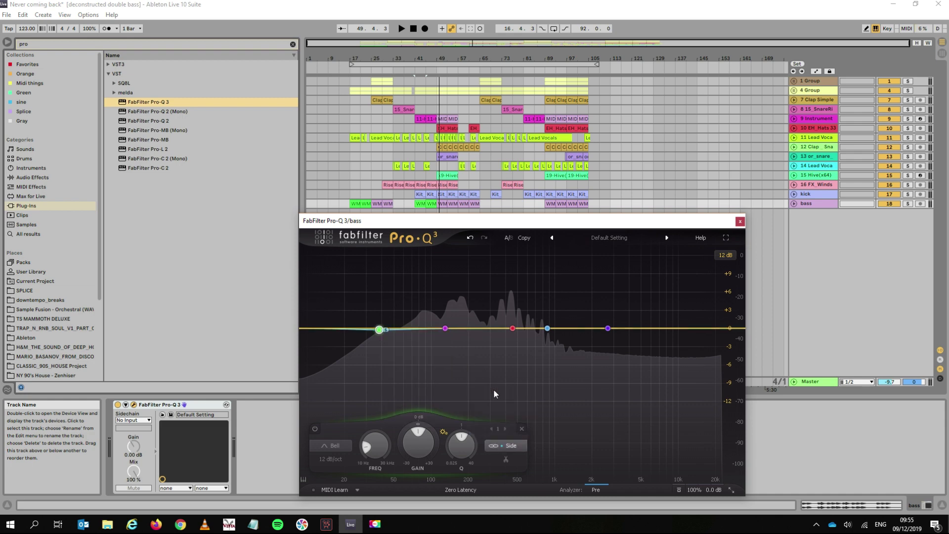
pyautogui.rightClick(379, 330)
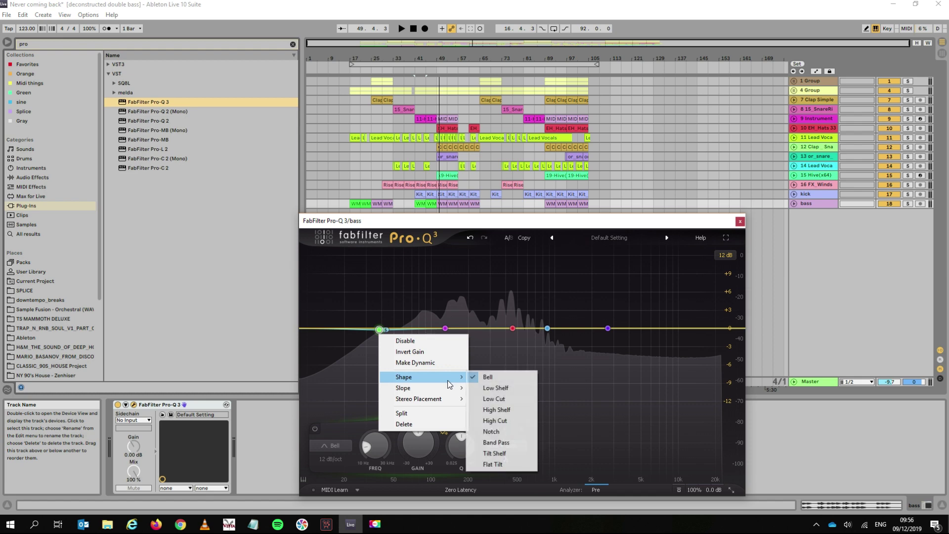
# - Make the side band a 48 dB/oct Low Cut and move it to about 94 Hz
pyautogui.click(494, 398)
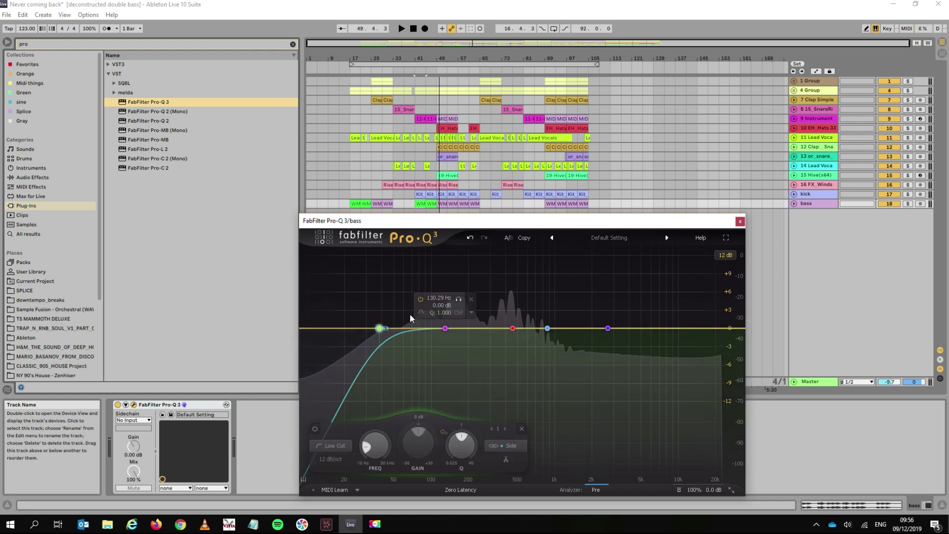
pyautogui.rightClick(380, 328)
pyautogui.moveTo(462, 359)
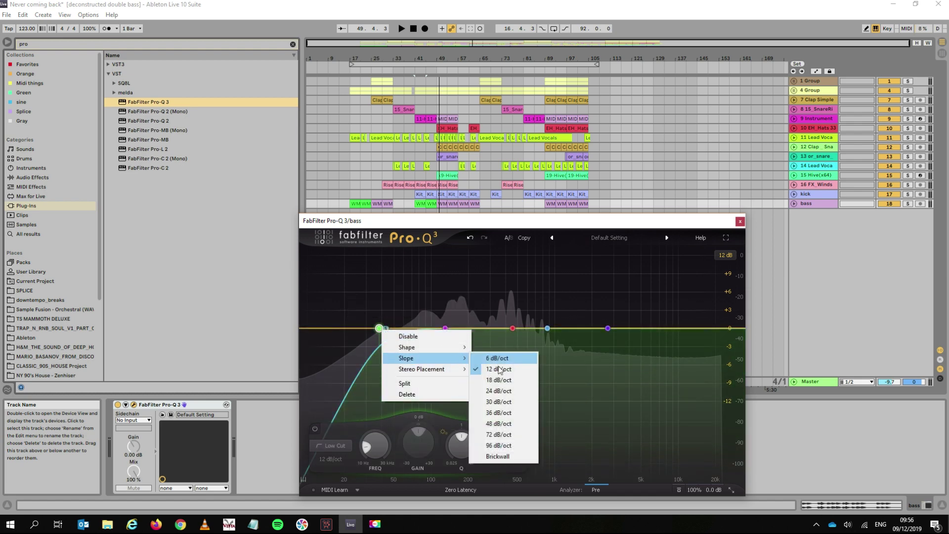
pyautogui.click(498, 424)
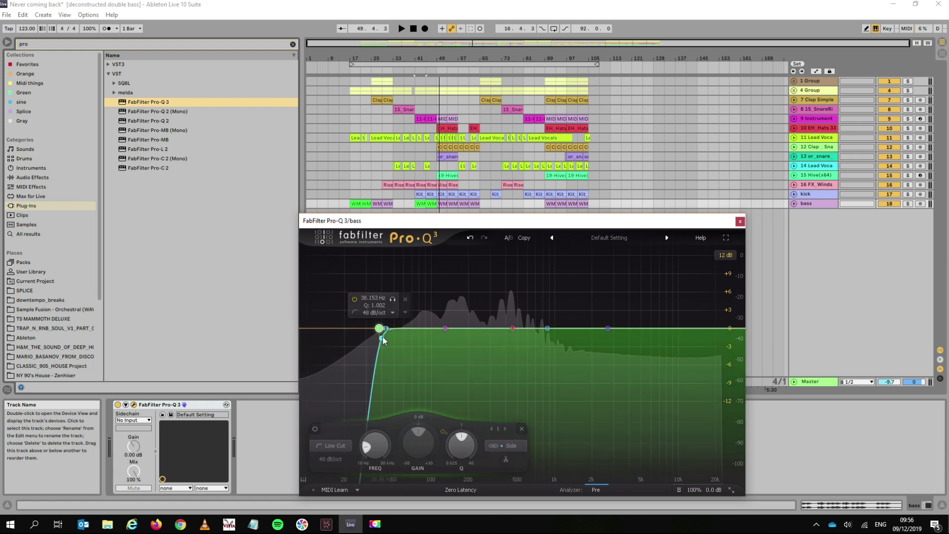
pyautogui.moveTo(384, 331); pyautogui.dragTo(432, 327)
# - Play briefly to hear the 94 Hz low cut, then drag a low node further down
pyautogui.press('space')
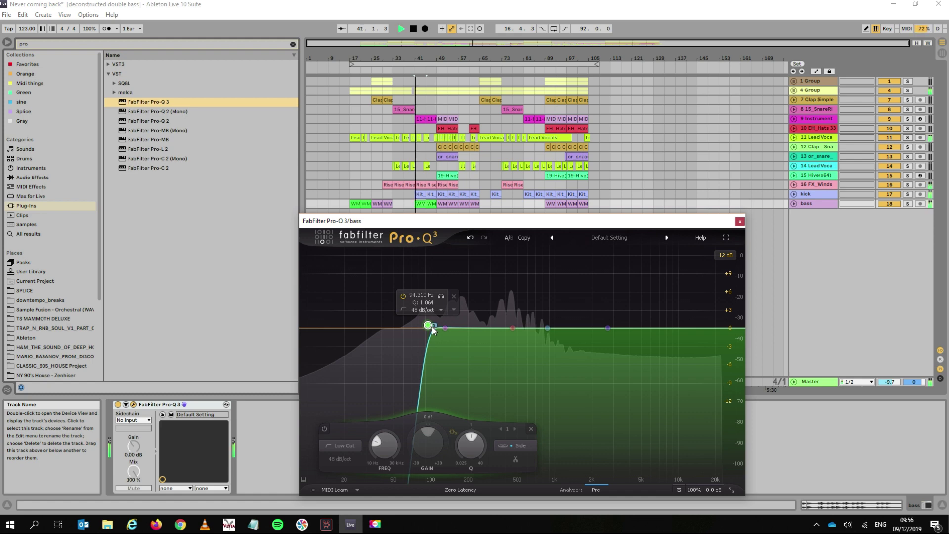
pyautogui.press('space')
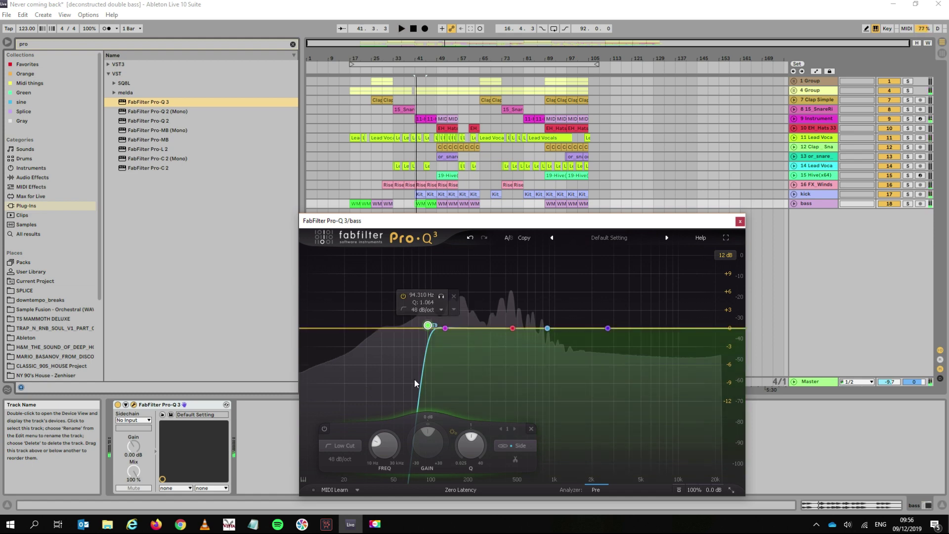
pyautogui.click(388, 350)
pyautogui.moveTo(388, 328); pyautogui.dragTo(318, 329)
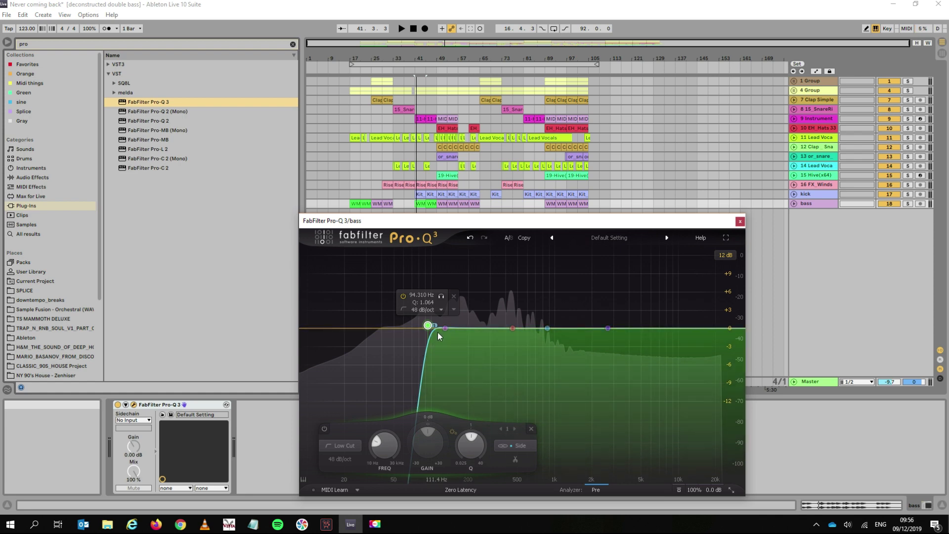
# - Add a band near 27 Hz and make it a Mid-only Low Cut
pyautogui.click(364, 330)
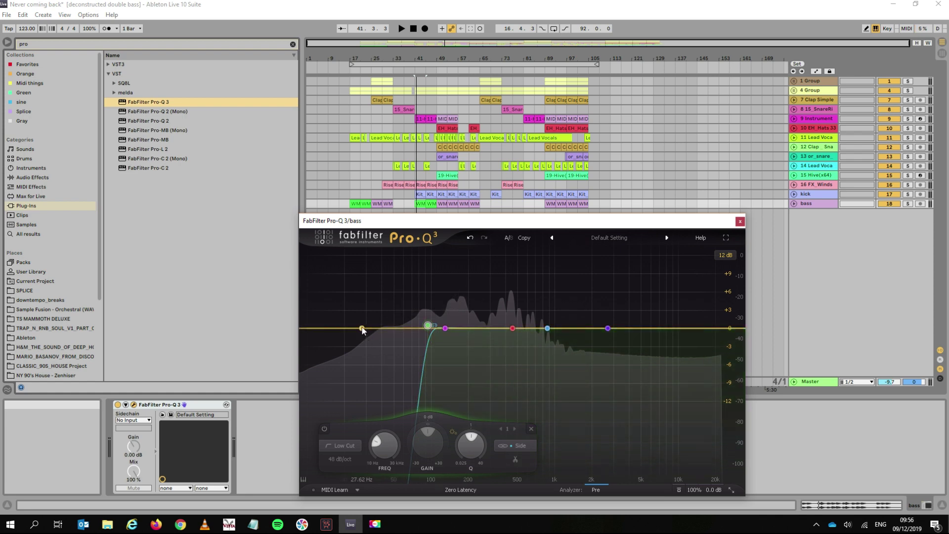
pyautogui.doubleClick(362, 328)
pyautogui.rightClick(362, 327)
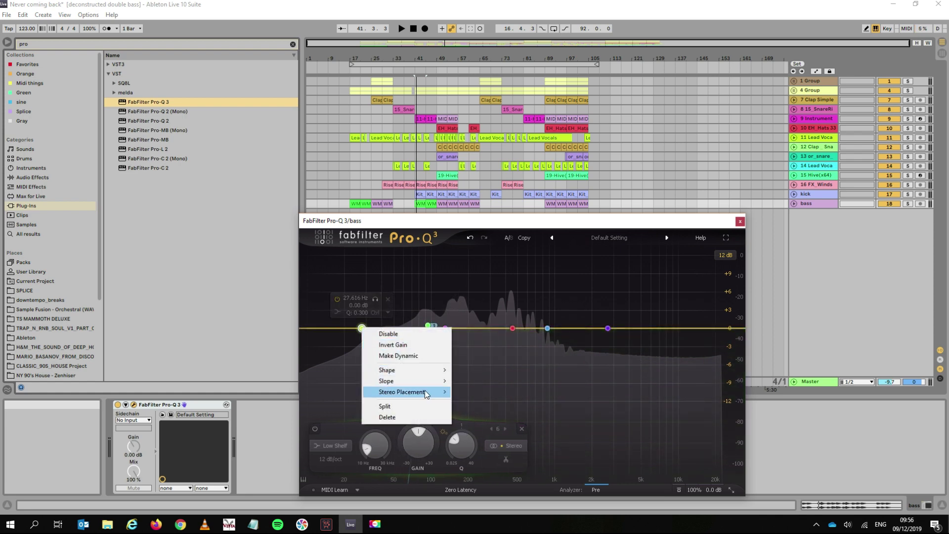
pyautogui.moveTo(425, 390)
pyautogui.click(471, 424)
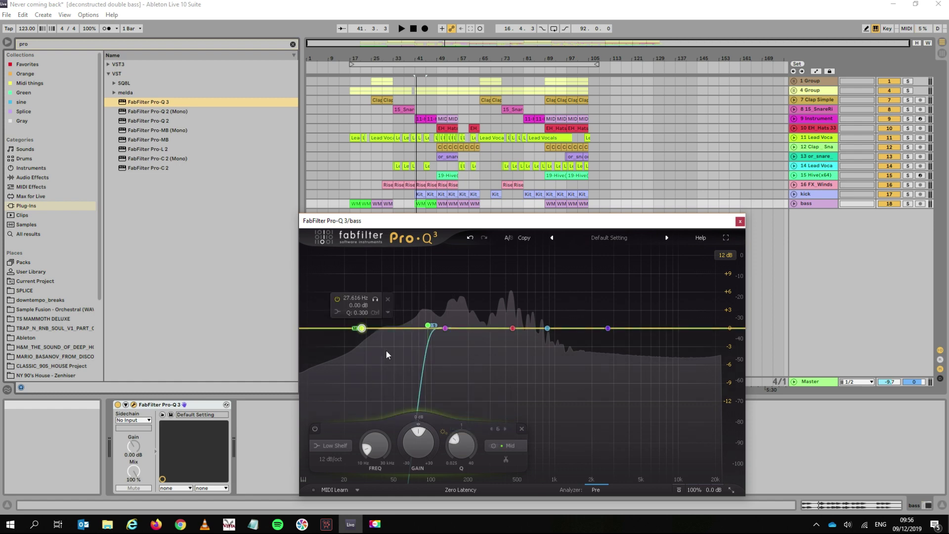
pyautogui.rightClick(363, 327)
pyautogui.moveTo(407, 370)
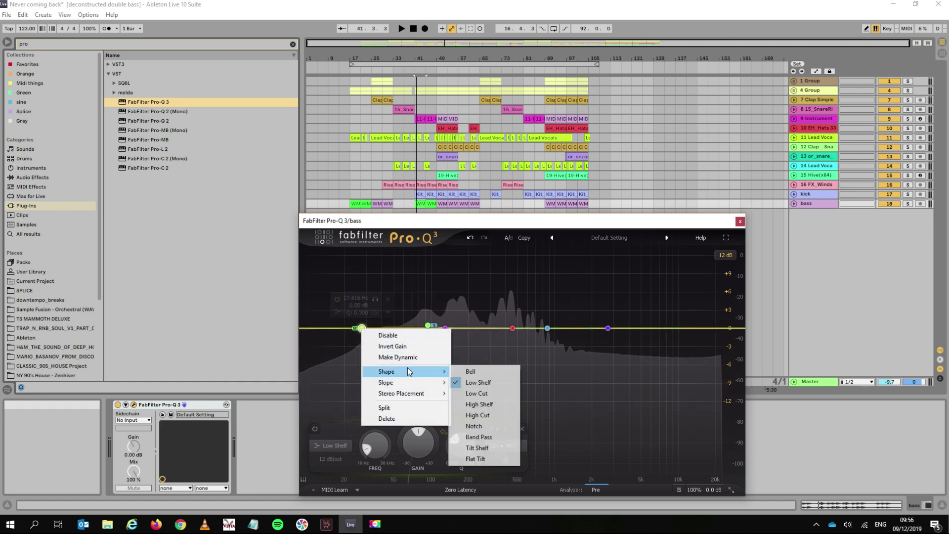
pyautogui.click(467, 392)
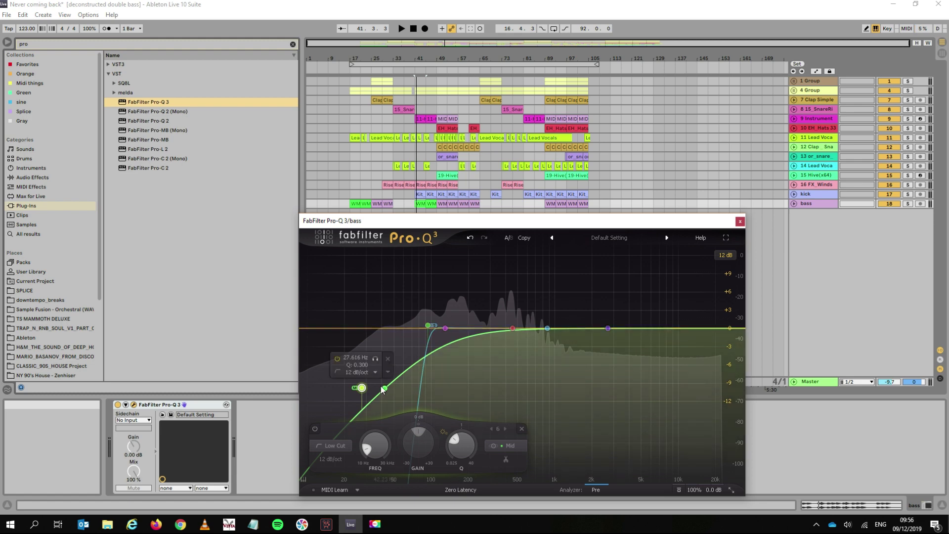
# - Add a second band near 26 Hz as a Right-only Low Cut, then audition both cuts
pyautogui.doubleClick(358, 329)
pyautogui.rightClick(358, 329)
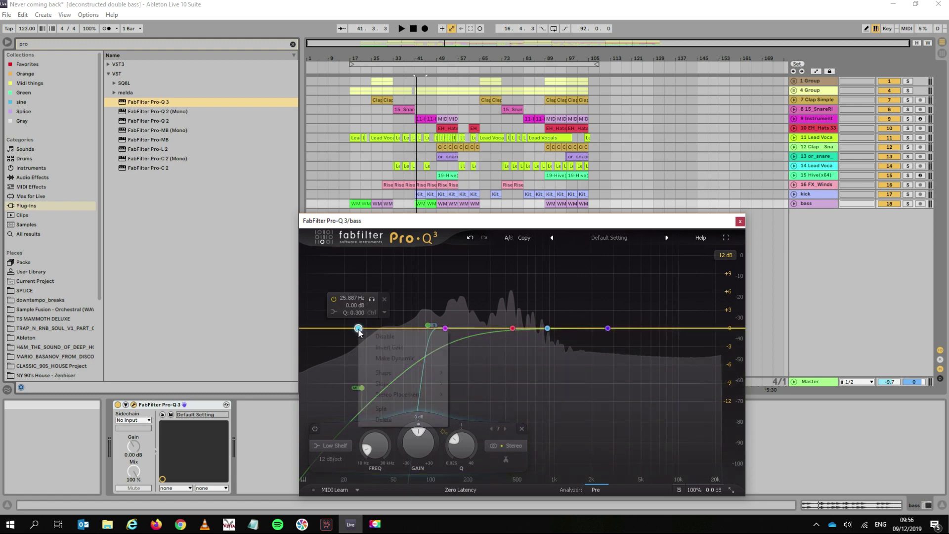
pyautogui.moveTo(428, 384)
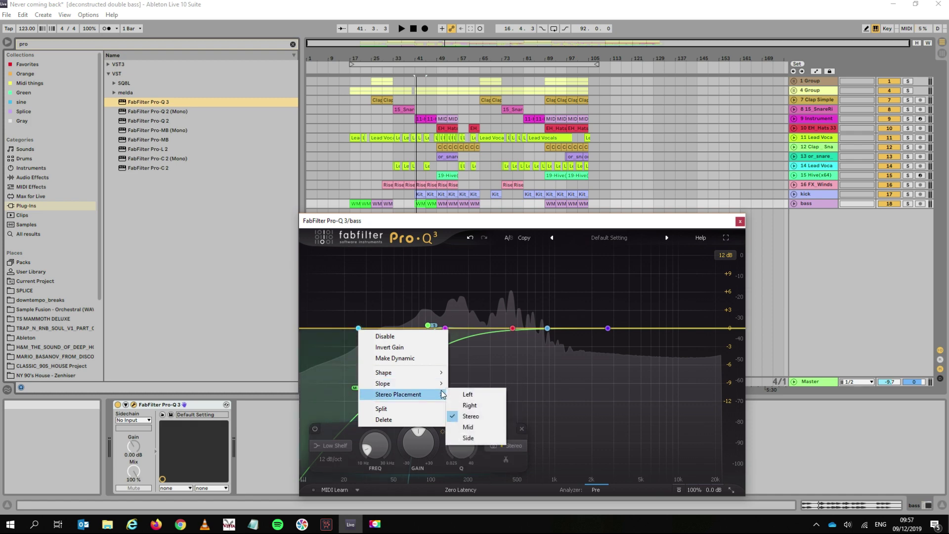
pyautogui.click(469, 405)
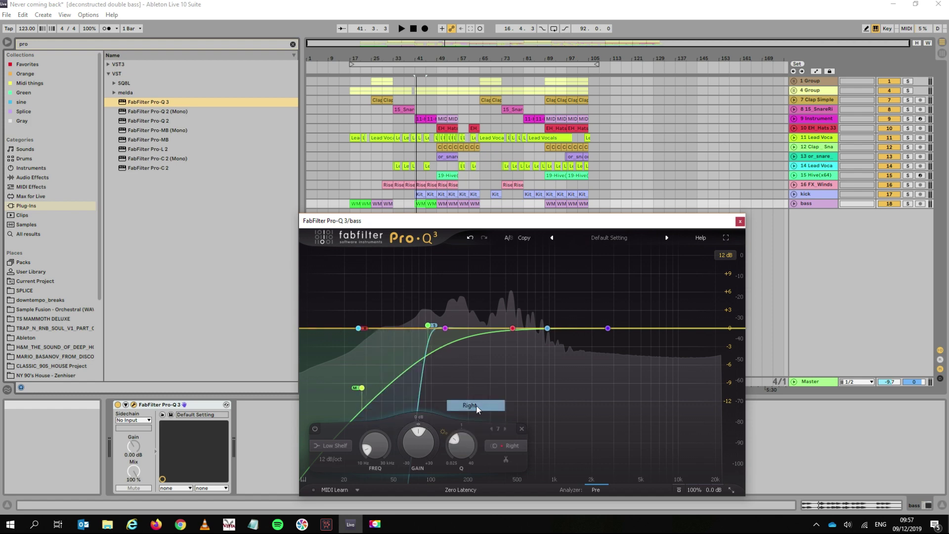
pyautogui.rightClick(359, 329)
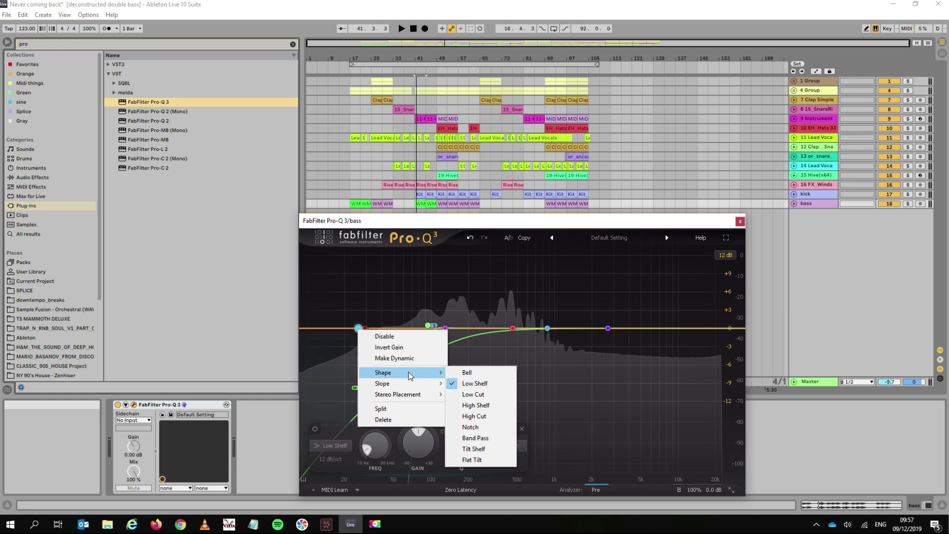
pyautogui.click(494, 395)
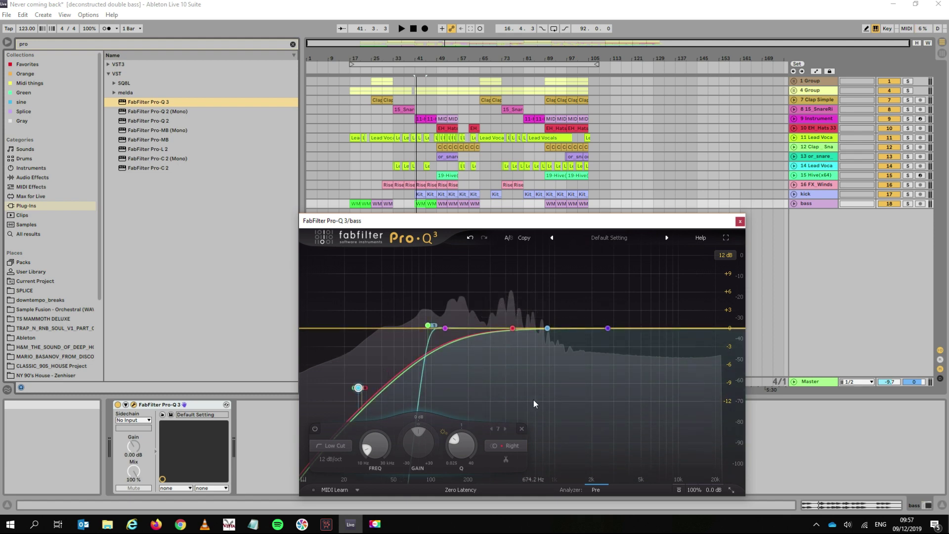
pyautogui.press('space')
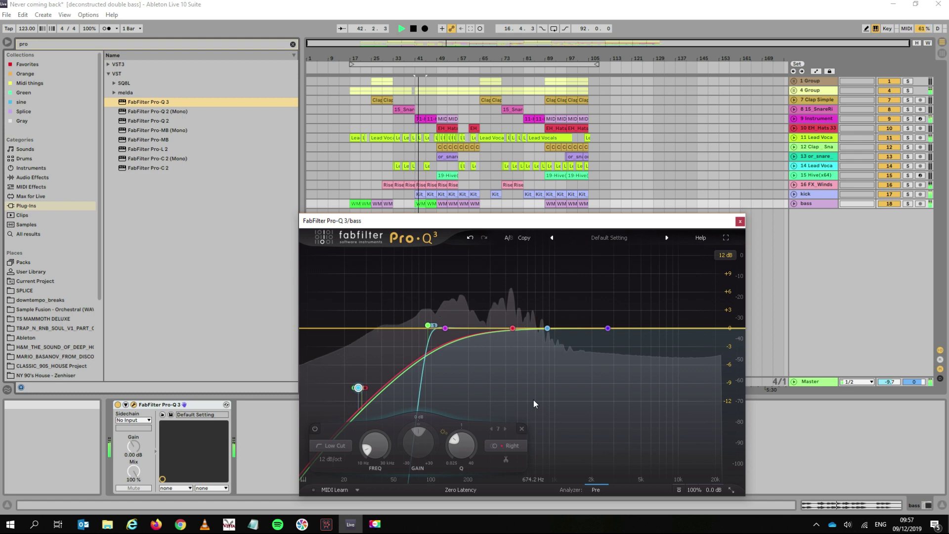
pyautogui.press('space')
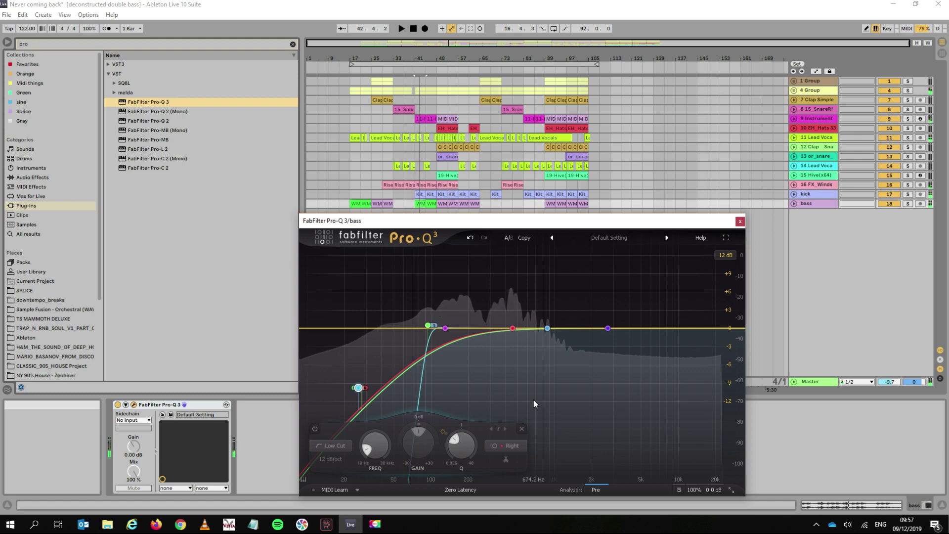
pyautogui.click(609, 236)
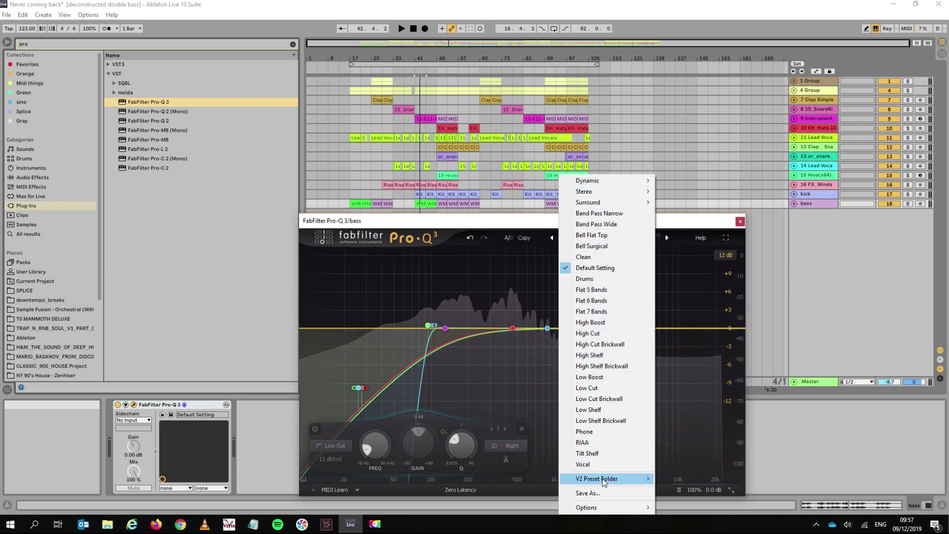
pyautogui.moveTo(638, 185)
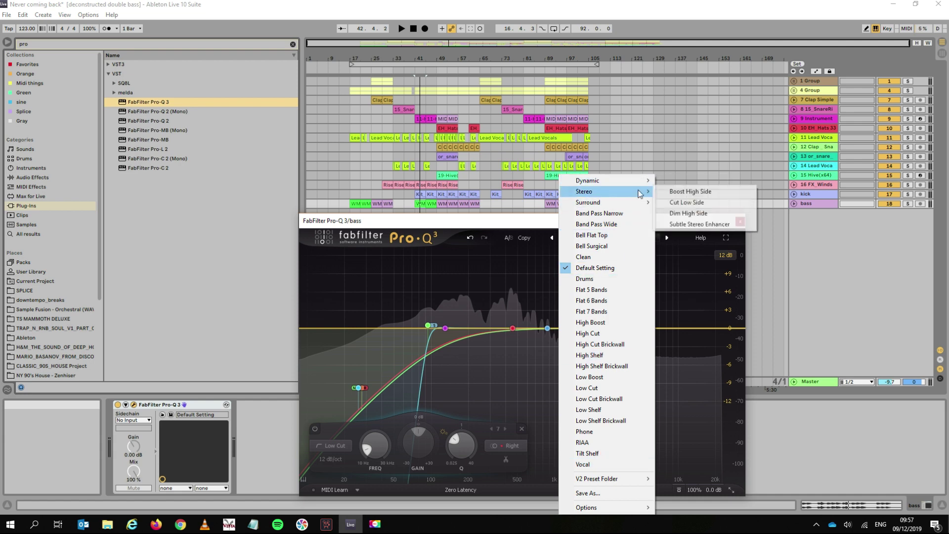
pyautogui.click(535, 228)
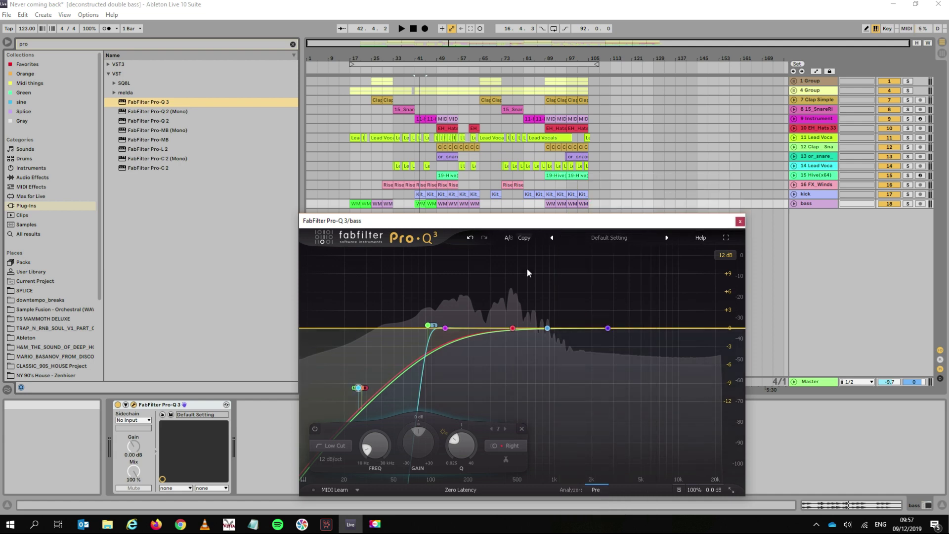
# - Select the 873 Hz band and boost it into a narrow bell near 1 kHz with Q about 14.9
pyautogui.click(547, 329)
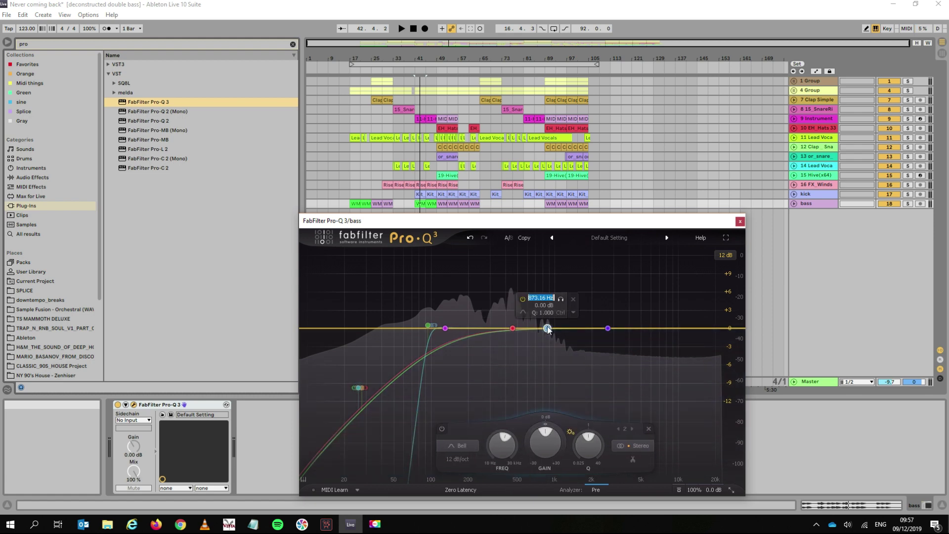
pyautogui.moveTo(546, 429); pyautogui.dragTo(505, 452)
pyautogui.doubleClick(553, 431)
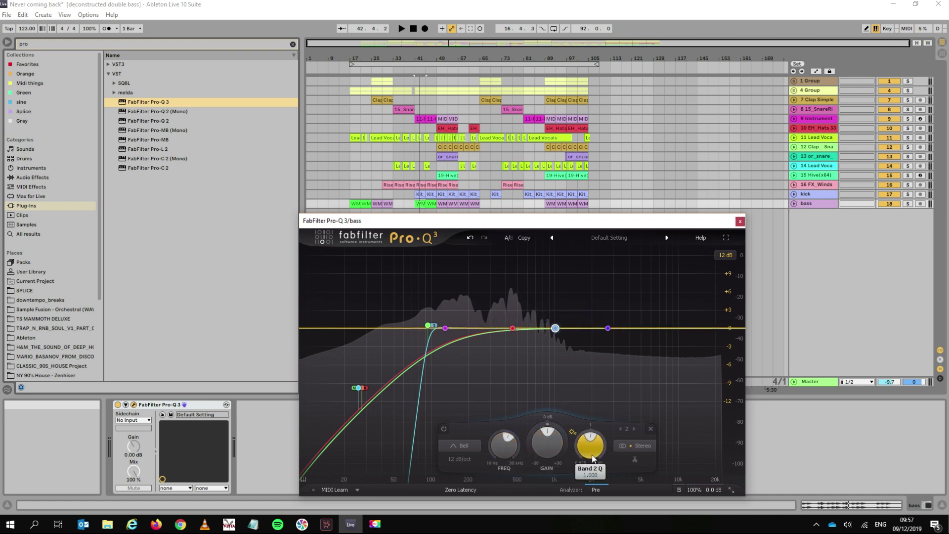
pyautogui.moveTo(581, 441)
pyautogui.mouseDown()
pyautogui.moveTo(548, 428)
pyautogui.moveTo(586, 438)
pyautogui.moveTo(586, 403)
pyautogui.moveTo(574, 514)
pyautogui.moveTo(577, 442)
pyautogui.mouseUp()
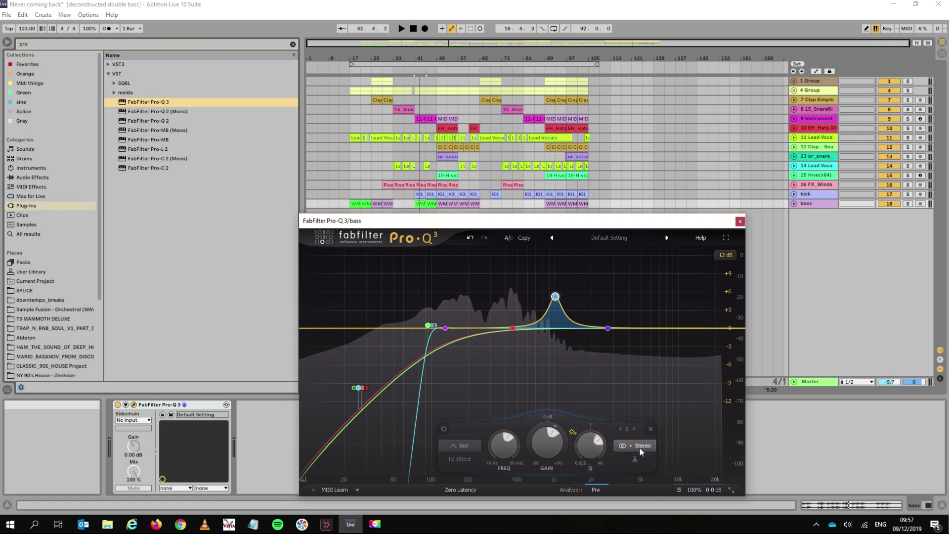
pyautogui.click(639, 447)
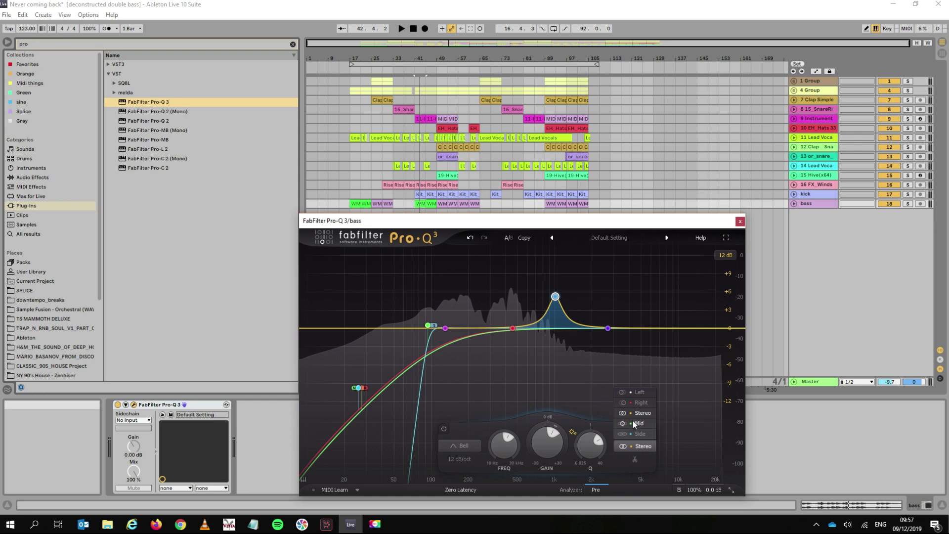
pyautogui.click(634, 424)
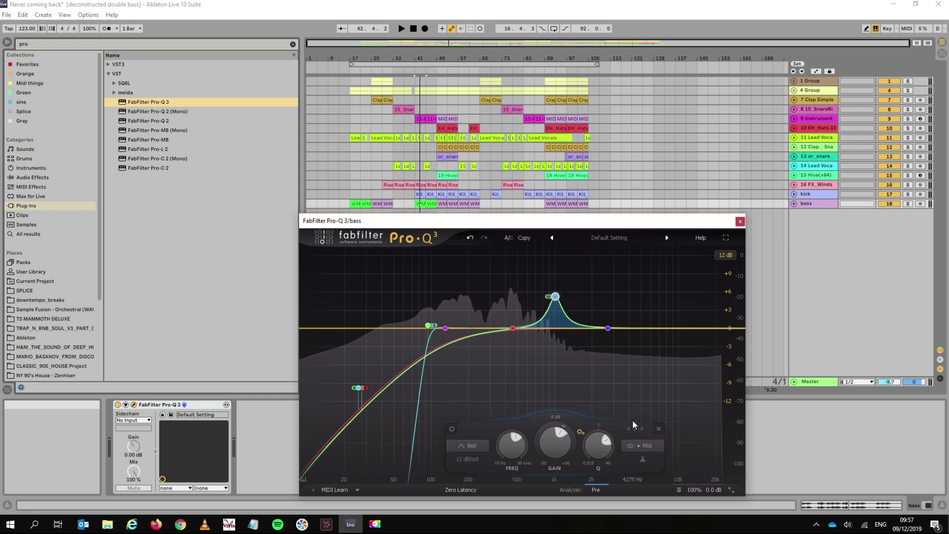
pyautogui.click(644, 447)
pyautogui.click(639, 393)
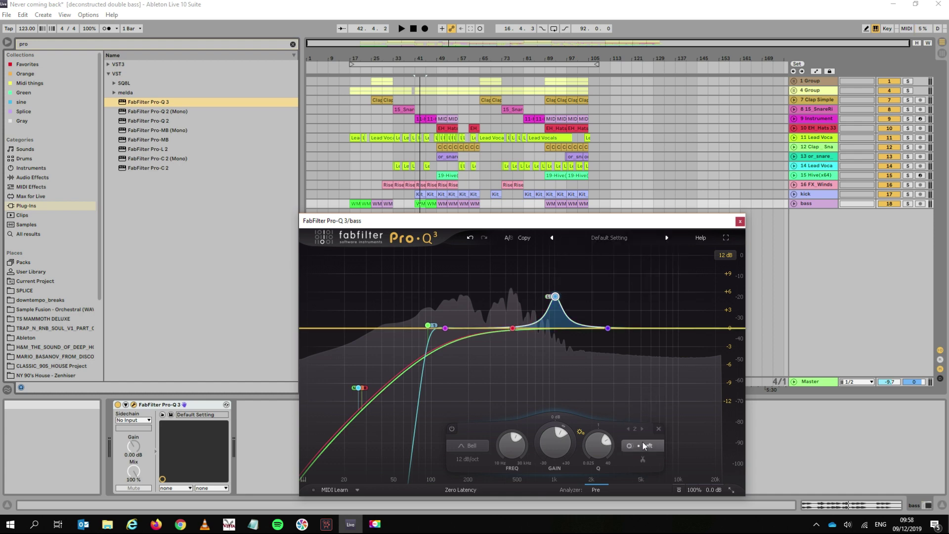
pyautogui.click(643, 412)
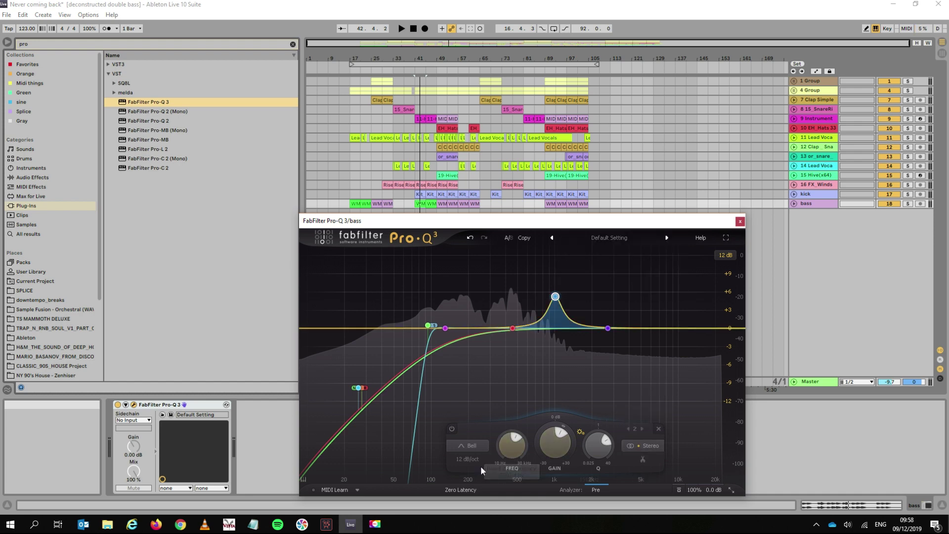
pyautogui.click(464, 450)
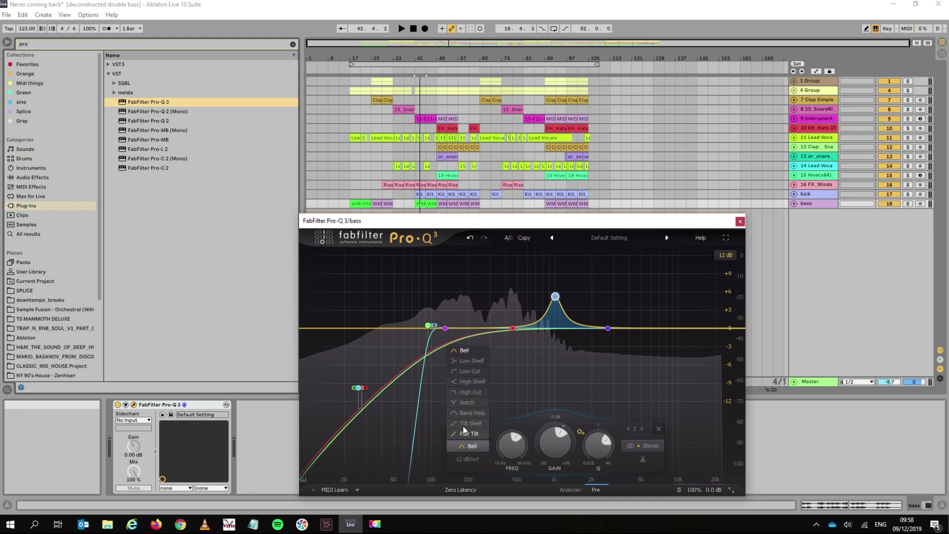
pyautogui.click(465, 458)
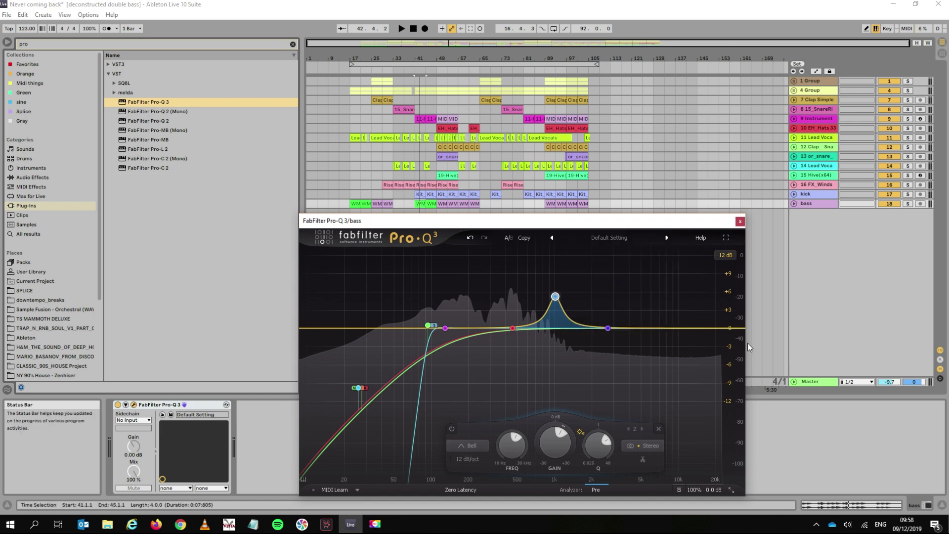
# - Load Pro-Q 3's Clean preset to remove all bands, then select the Pro-Q 3 device
pyautogui.scroll(3, 637, 236)
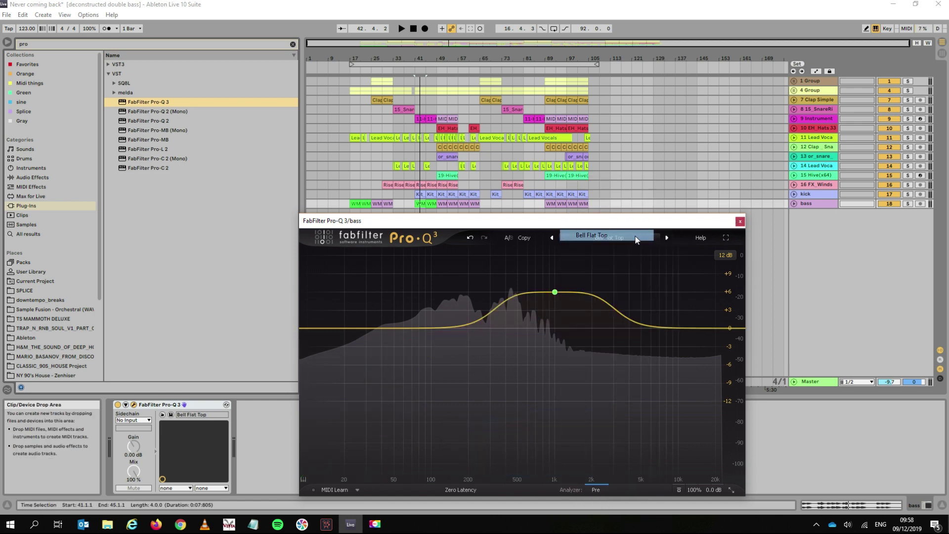
pyautogui.click(621, 231)
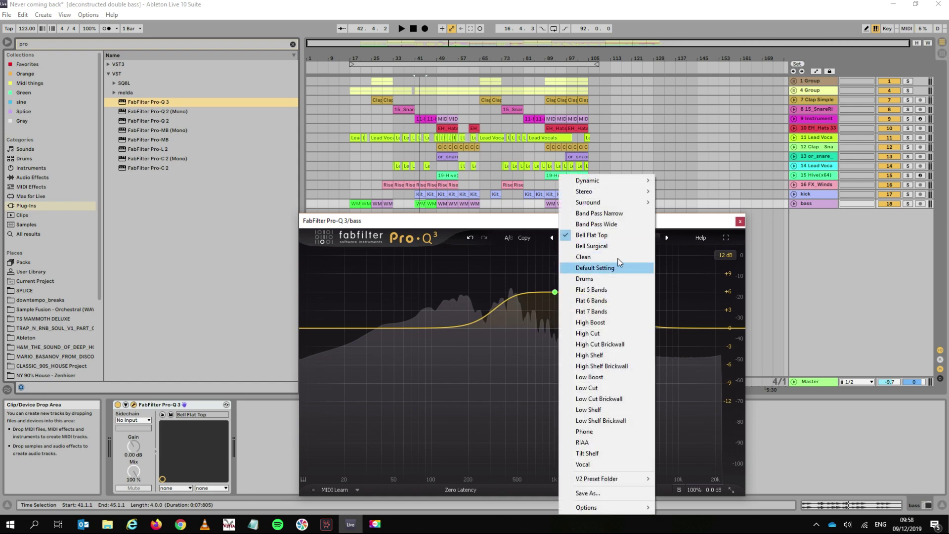
pyautogui.click(607, 257)
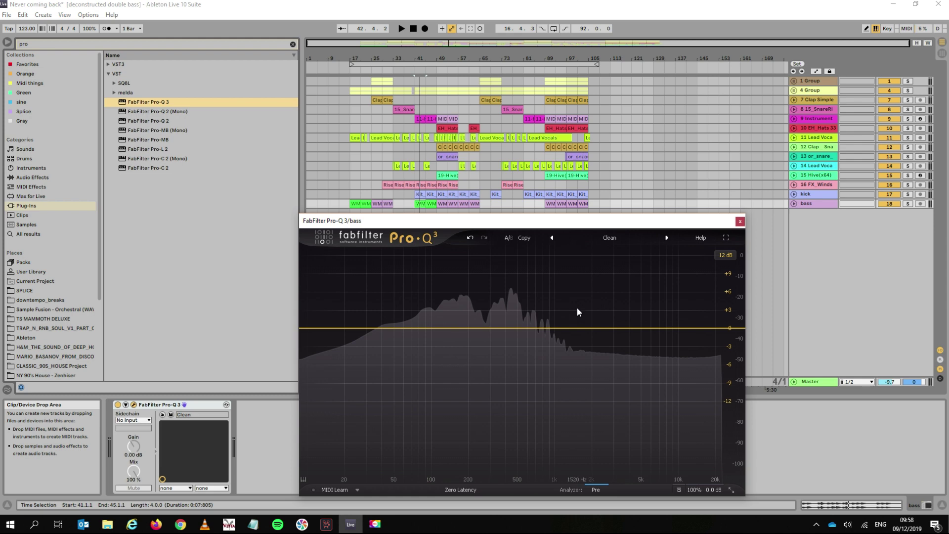
pyautogui.click(602, 496)
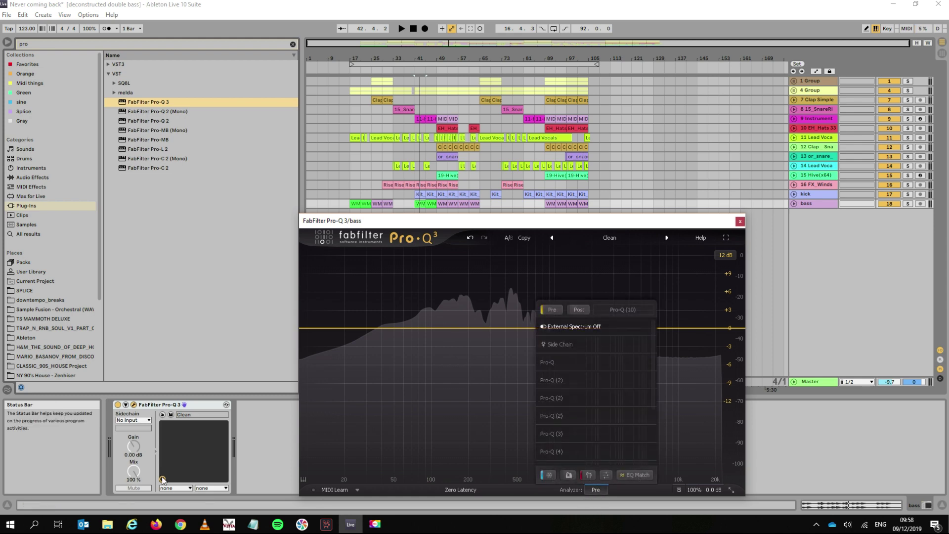
pyautogui.click(601, 495)
pyautogui.click(158, 406)
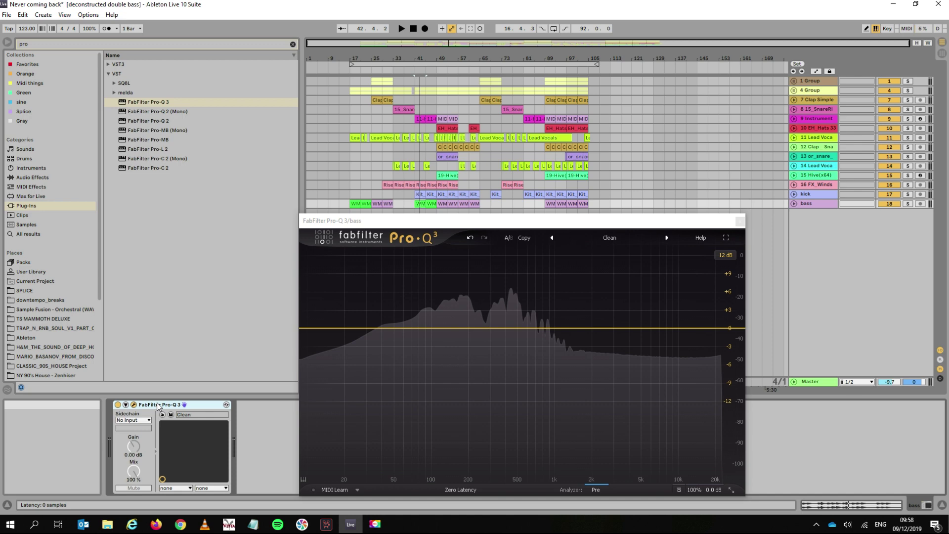
# - Set Pro-Q 3's sidechain source to the kick track at Pre FX and start playback
pyautogui.click(130, 420)
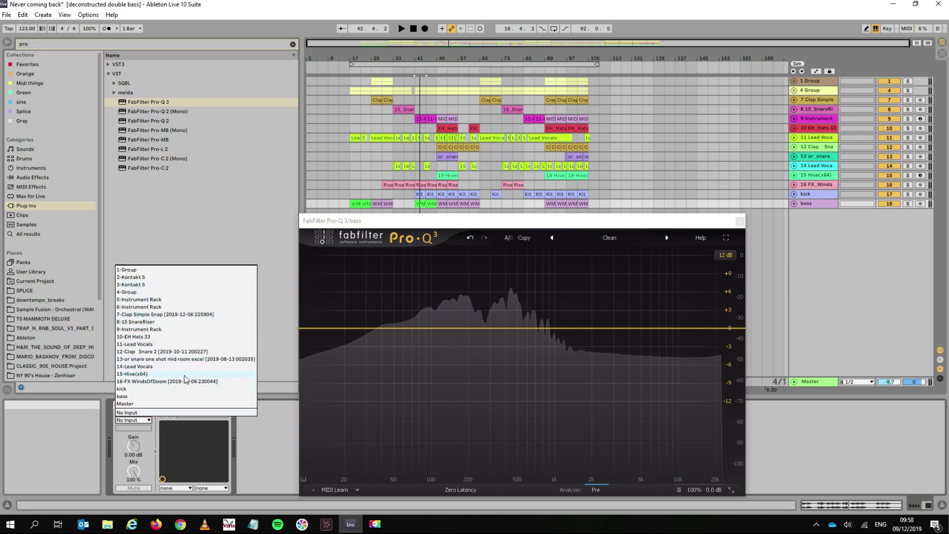
pyautogui.press('Escape')
pyautogui.click(144, 420)
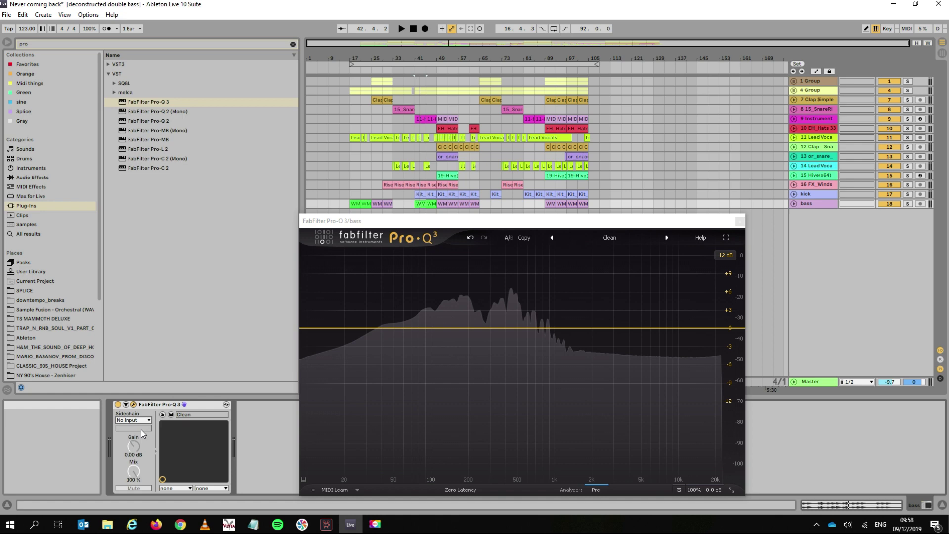
pyautogui.click(141, 429)
pyautogui.click(139, 429)
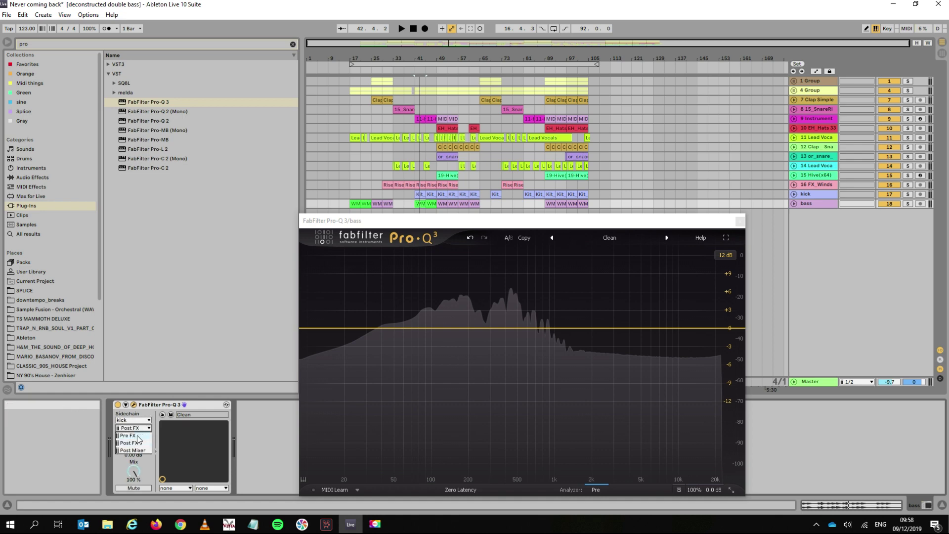
pyautogui.click(140, 435)
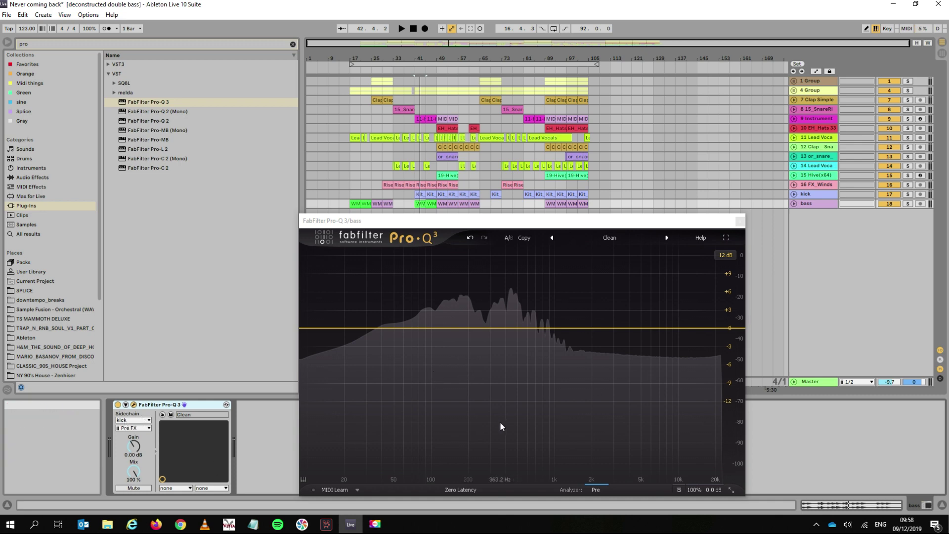
pyautogui.press('space')
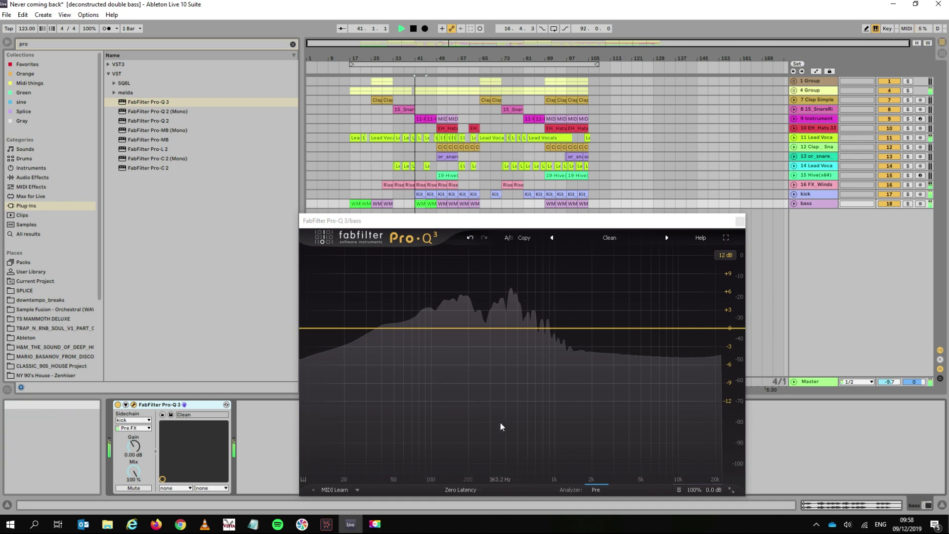
pyautogui.click(595, 488)
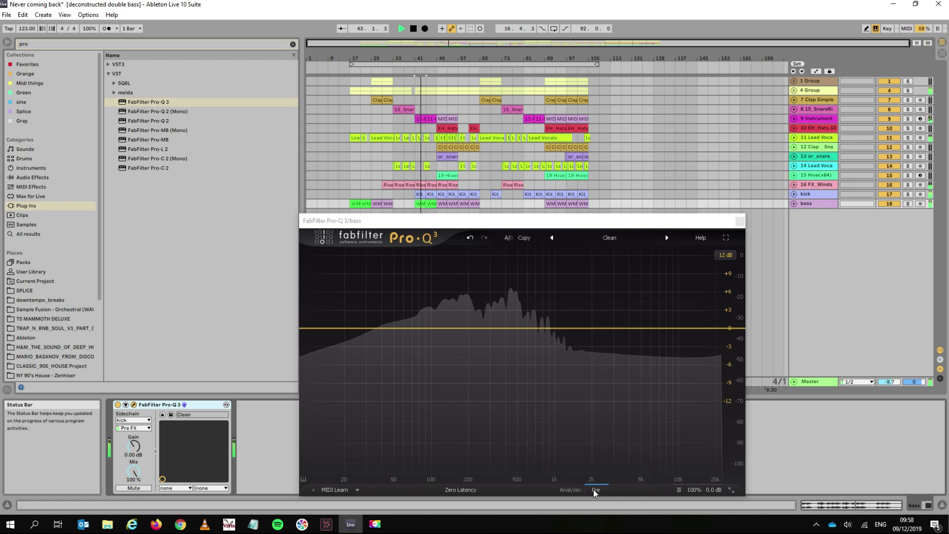
# - Show the Side Chain spectrum in the analyzer with Show Collisions enabled, and play
pyautogui.click(569, 346)
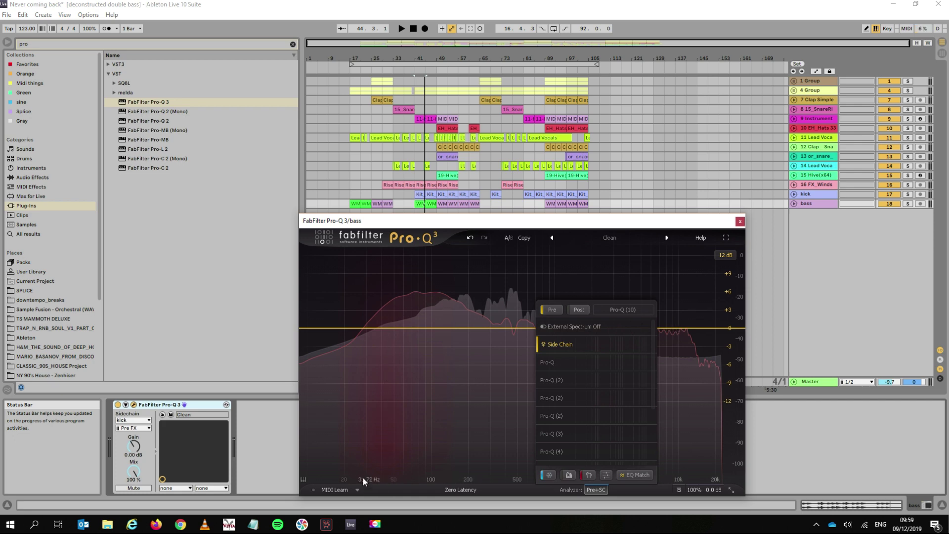
pyautogui.click(587, 475)
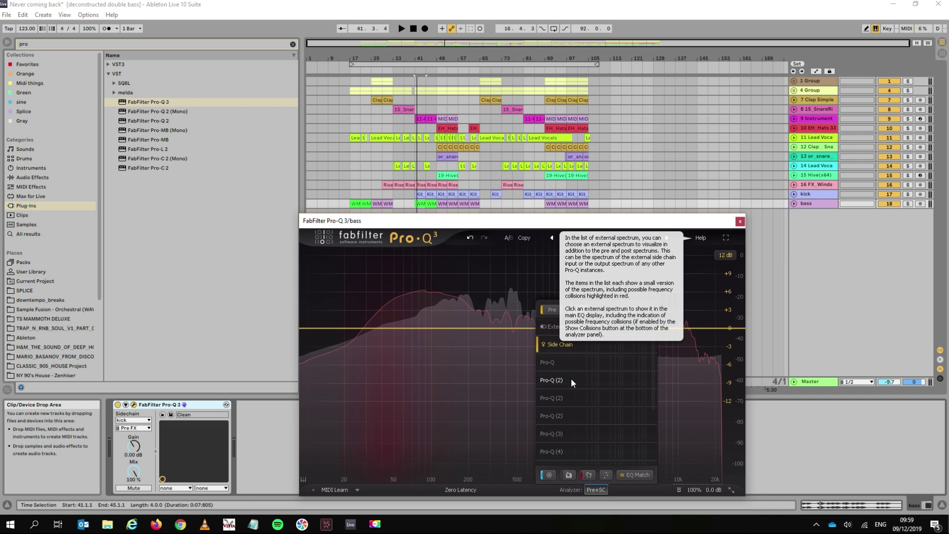
pyautogui.press('space')
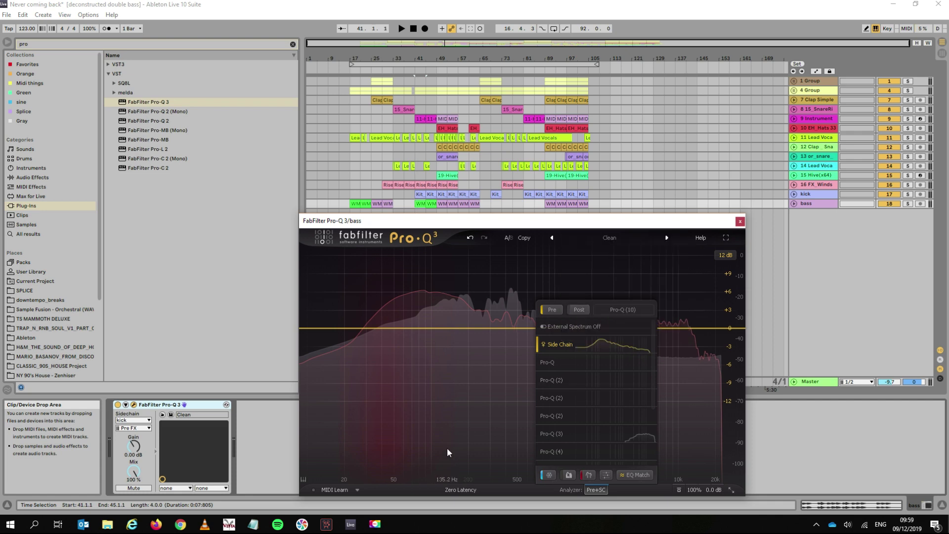
# - Overlay the Pro-Q (3), Pro-Q (5), then Pro-Q (7) spectra, playing to compare
pyautogui.scroll(-3, 636, 435)
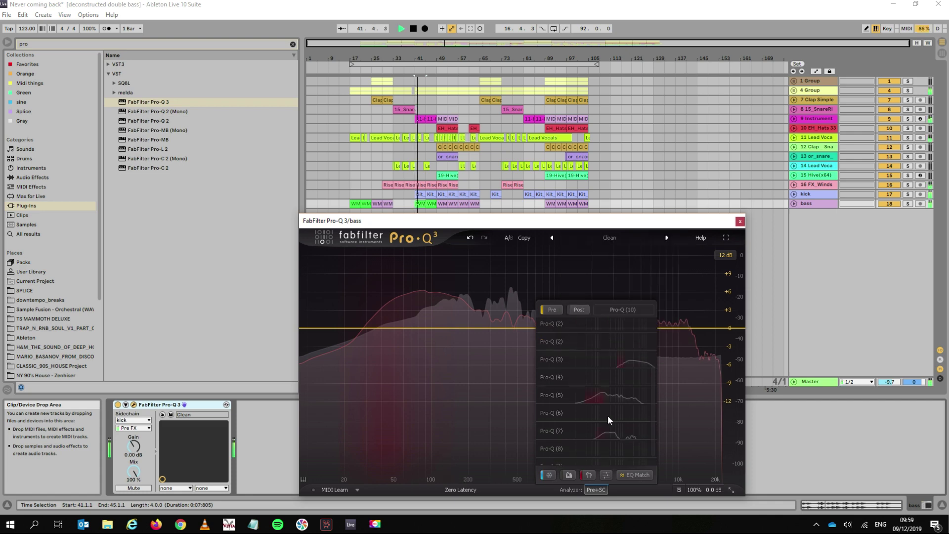
pyautogui.click(613, 364)
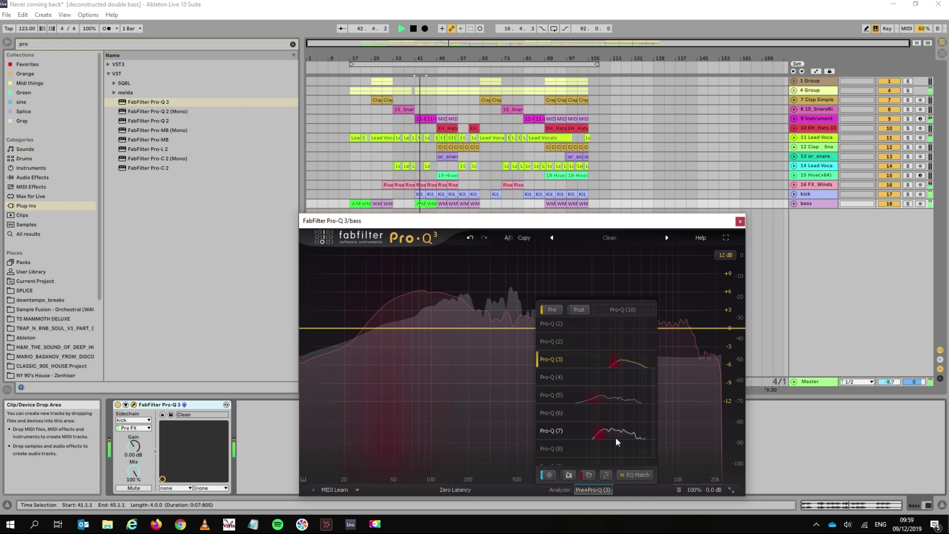
pyautogui.click(596, 398)
pyautogui.scroll(-1, 591, 418)
pyautogui.press('space')
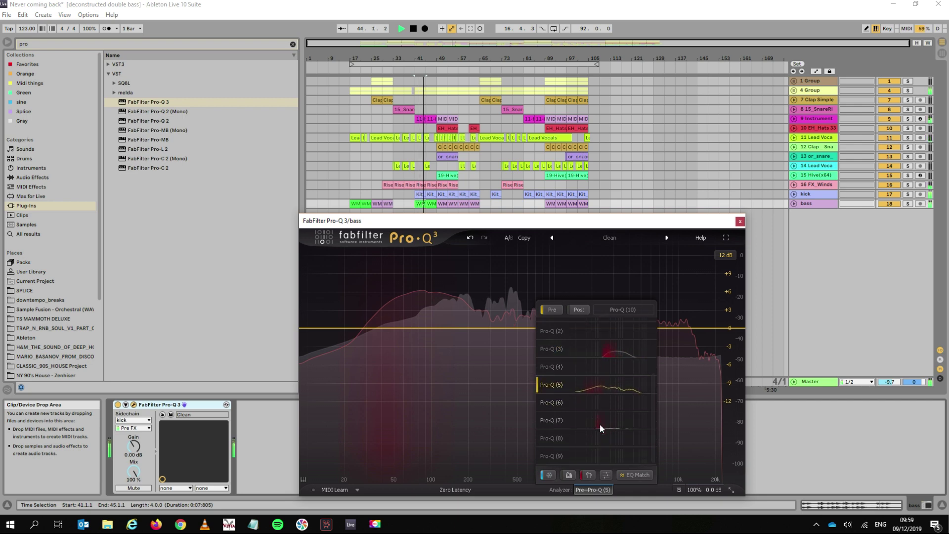
pyautogui.click(598, 426)
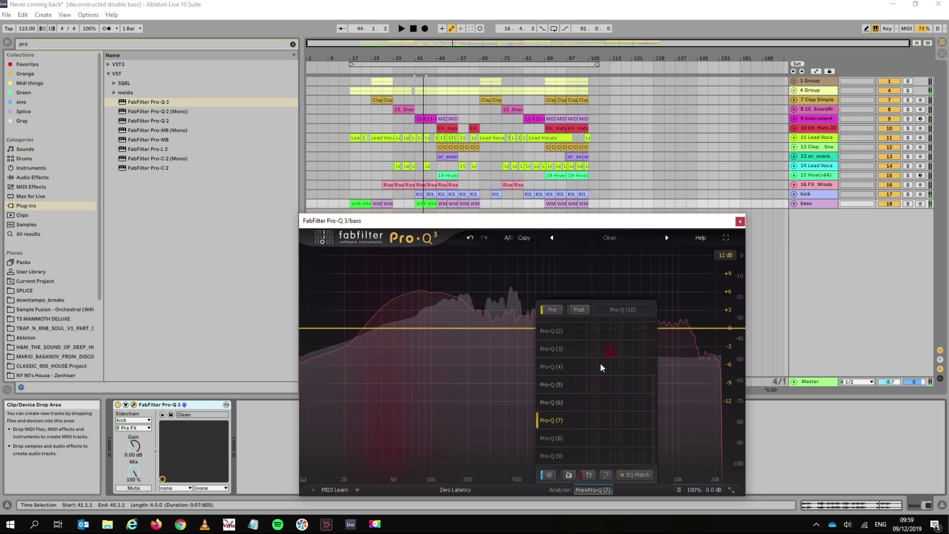
pyautogui.press('space')
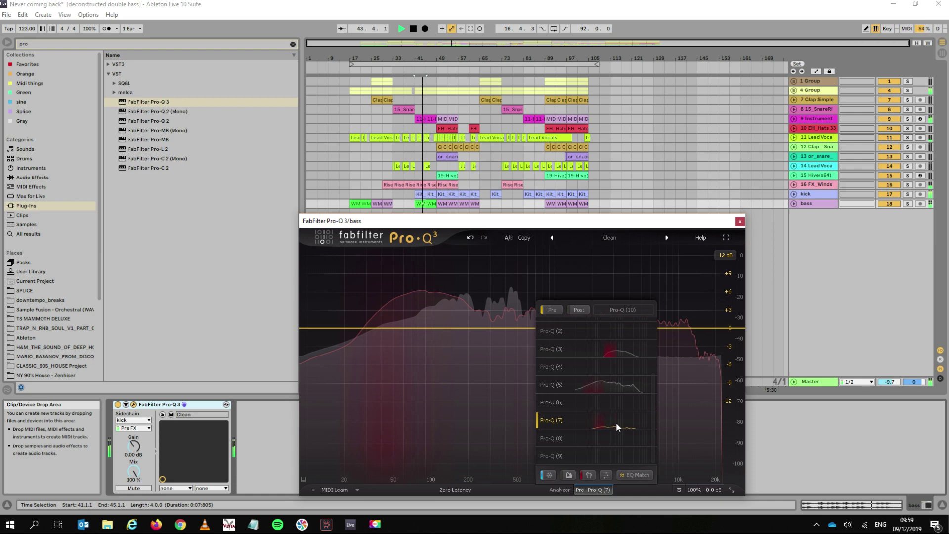
pyautogui.press('space')
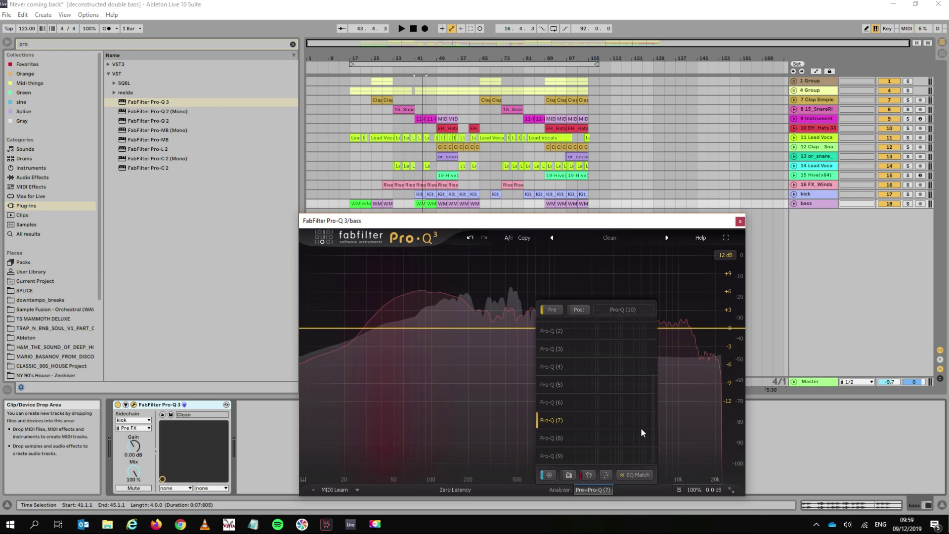
pyautogui.scroll(5, 633, 424)
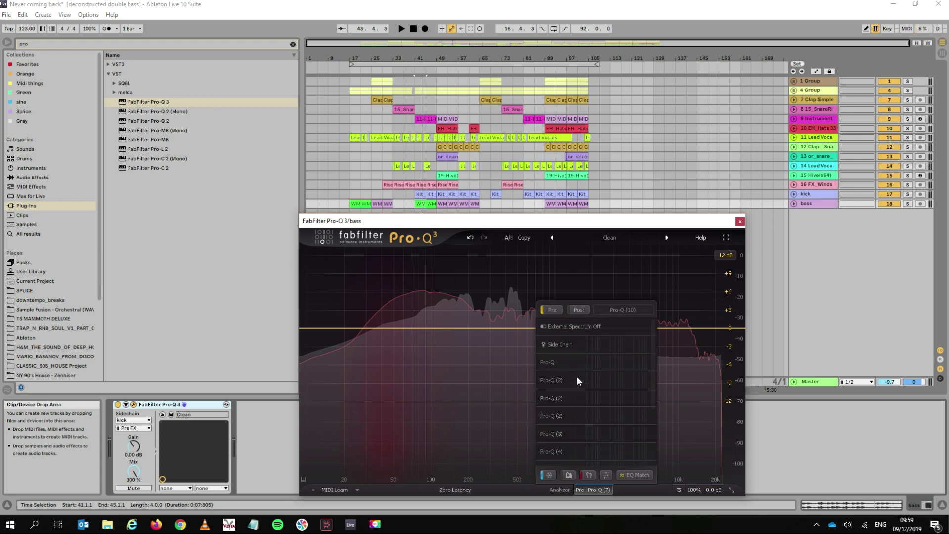
# - Run EQ Match on the bass input against External: Side Chain to generate 17 bands
pyautogui.click(557, 346)
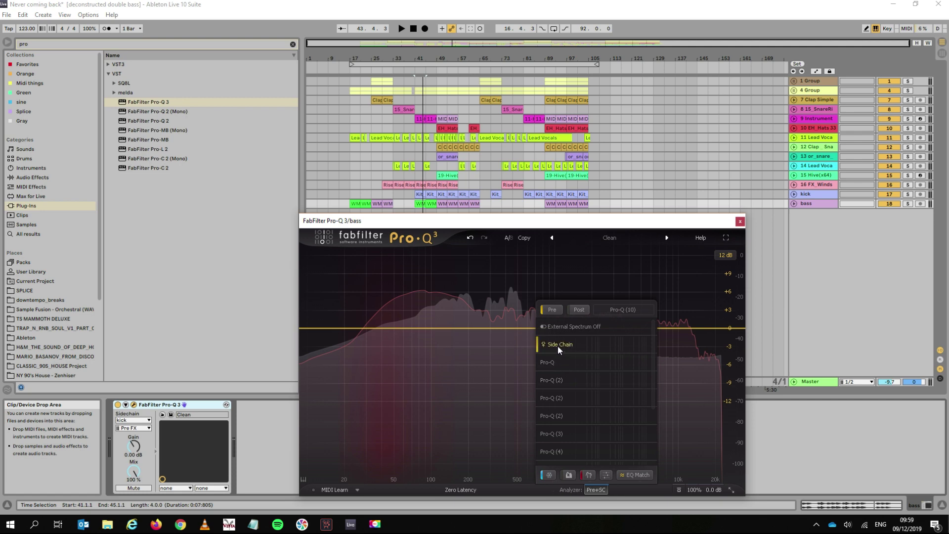
pyautogui.click(633, 476)
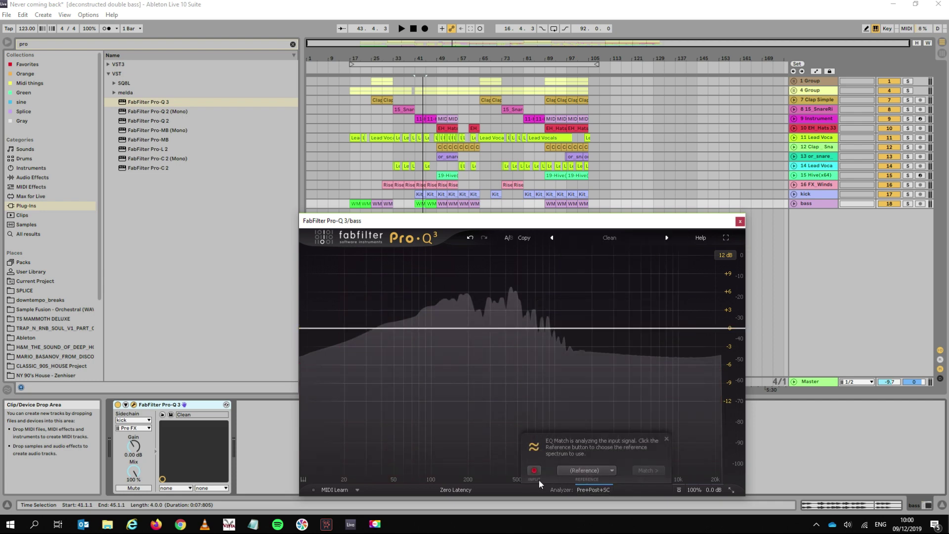
pyautogui.press('space')
pyautogui.click(534, 470)
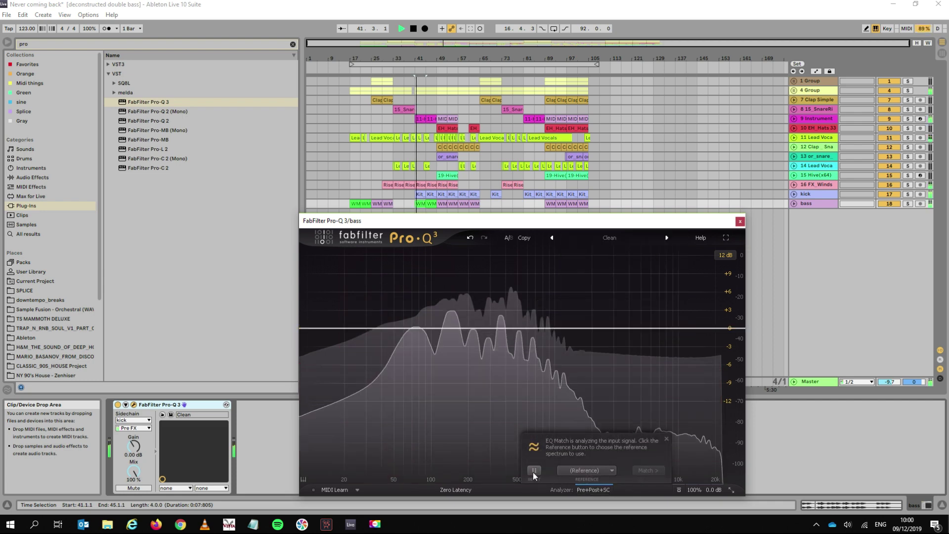
pyautogui.click(582, 471)
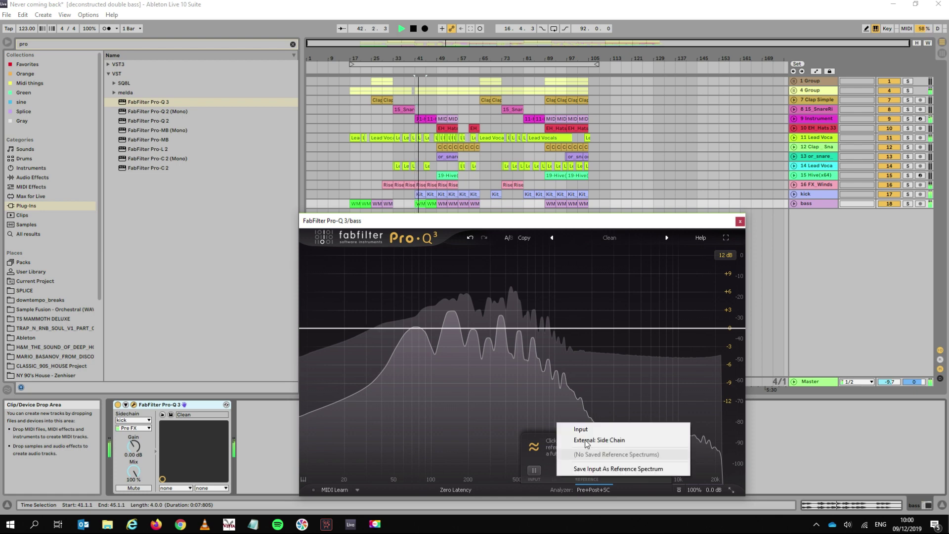
pyautogui.click(586, 441)
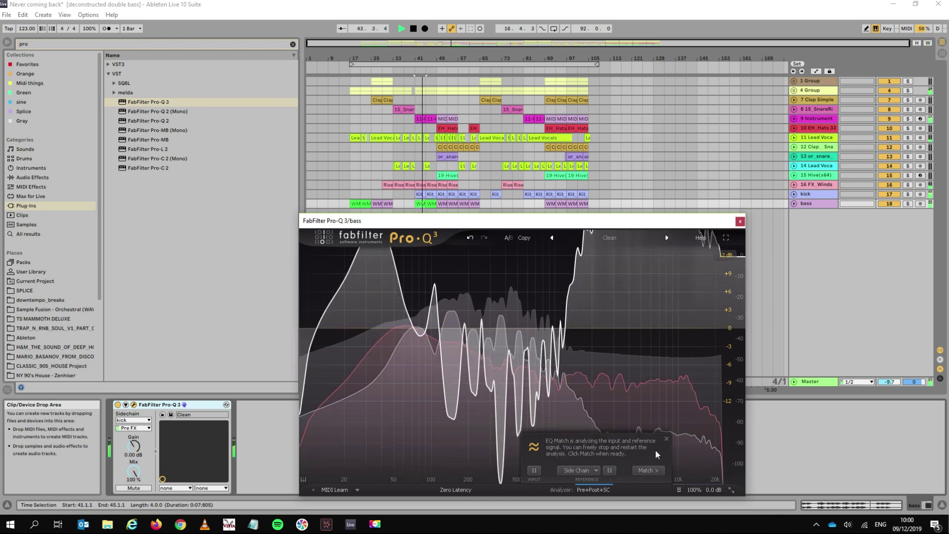
pyautogui.click(642, 473)
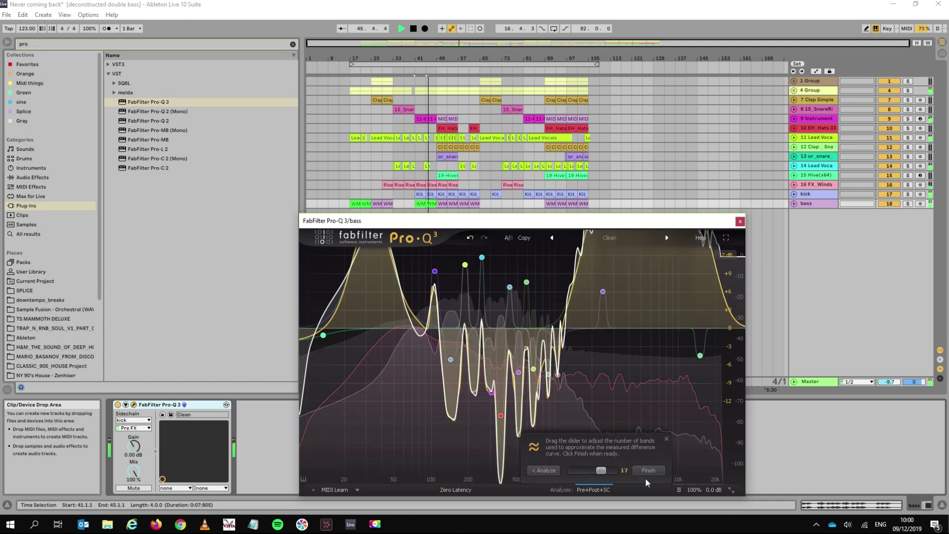
# - Set the display range to 30 dB and audition the matched EQ
pyautogui.click(729, 259)
pyautogui.click(730, 298)
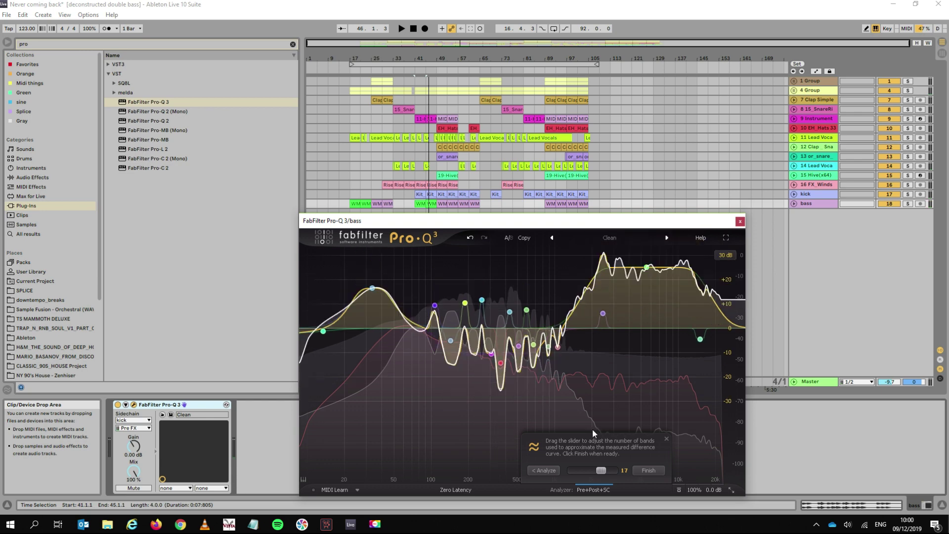
pyautogui.press('space')
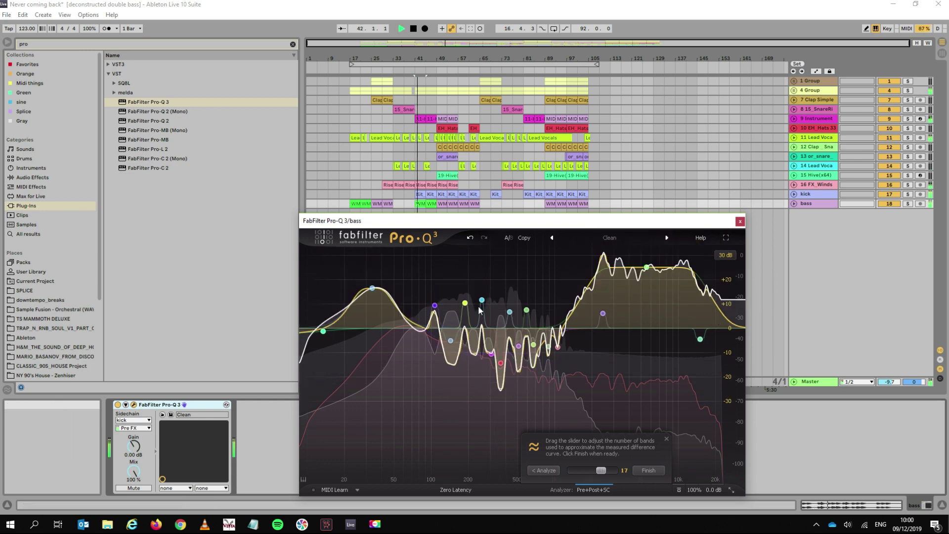
pyautogui.press('space')
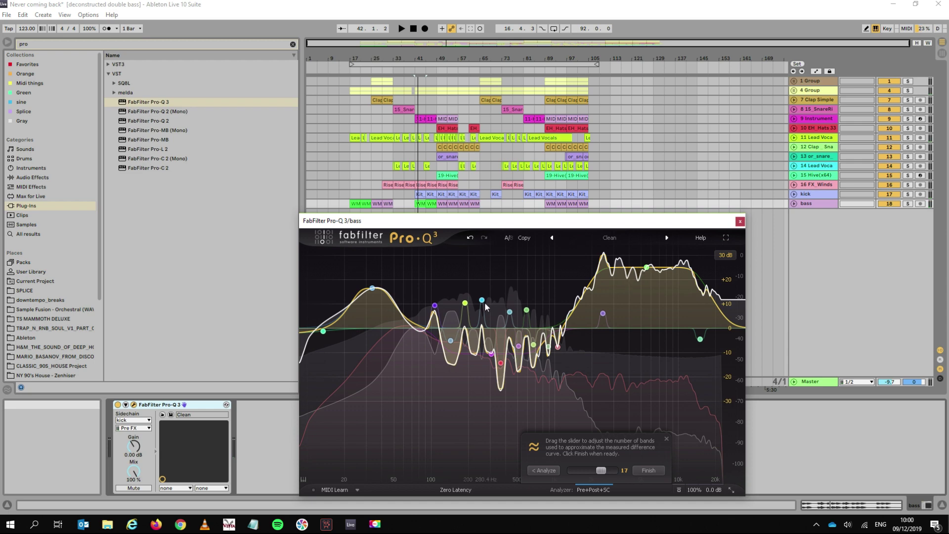
# - Lower one matched band to about +8.6 dB, then start a fresh EQ Match analysis with playback running
pyautogui.click(482, 300)
pyautogui.moveTo(482, 299); pyautogui.dragTo(482, 308)
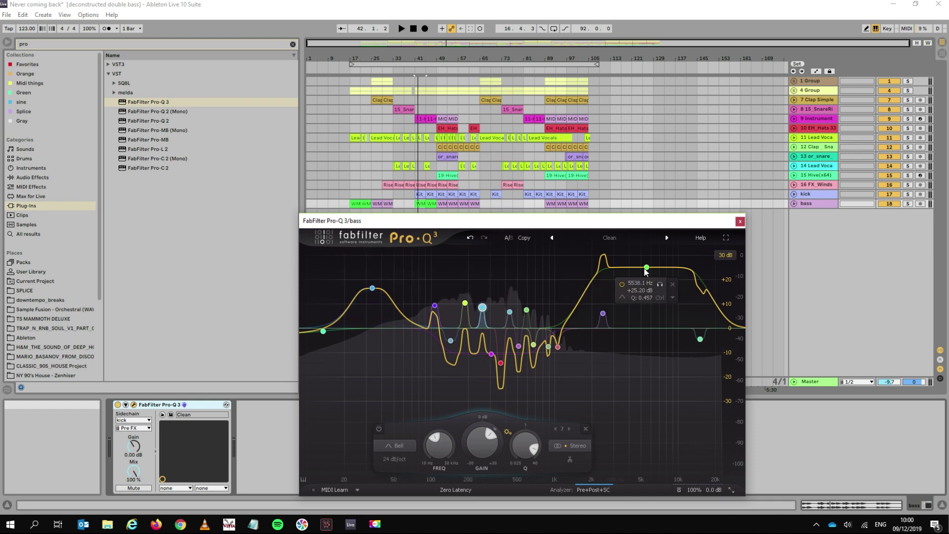
pyautogui.click(584, 489)
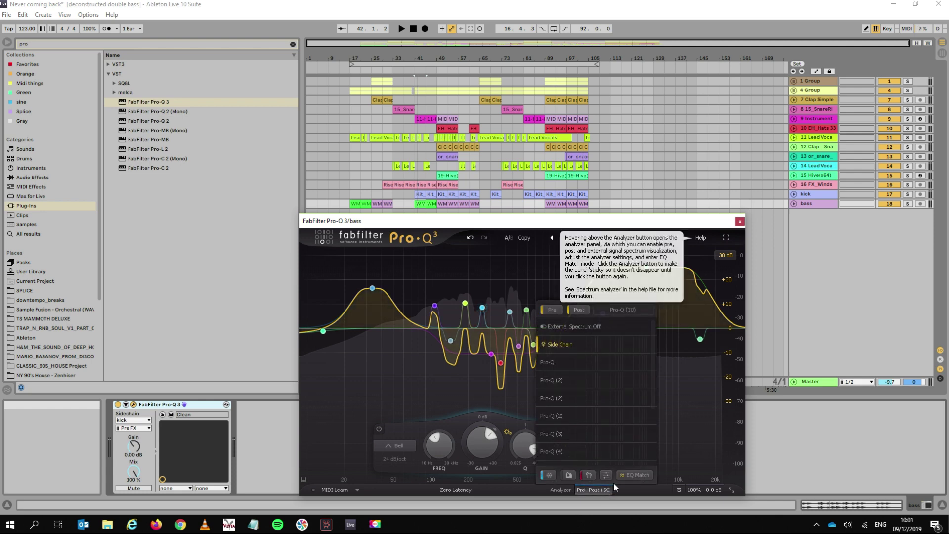
pyautogui.click(636, 475)
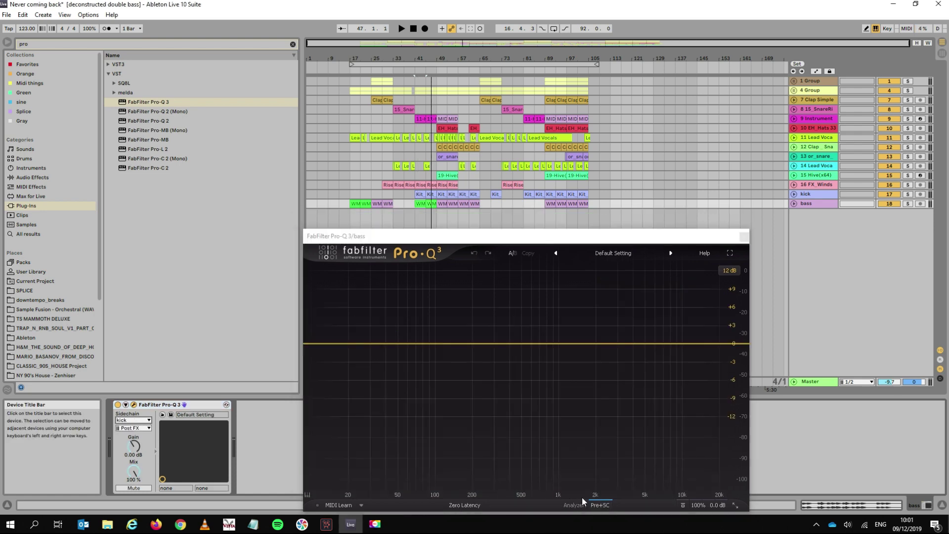
pyautogui.press('space')
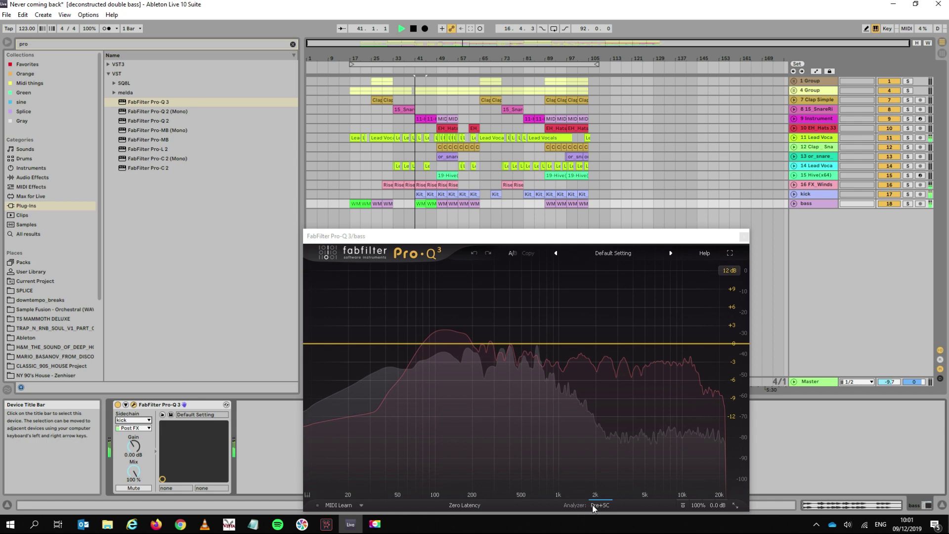
# - Match the bass spectrum to the External: Side Chain kick reference and reduce the match to 4 bands
pyautogui.click(592, 505)
pyautogui.click(600, 471)
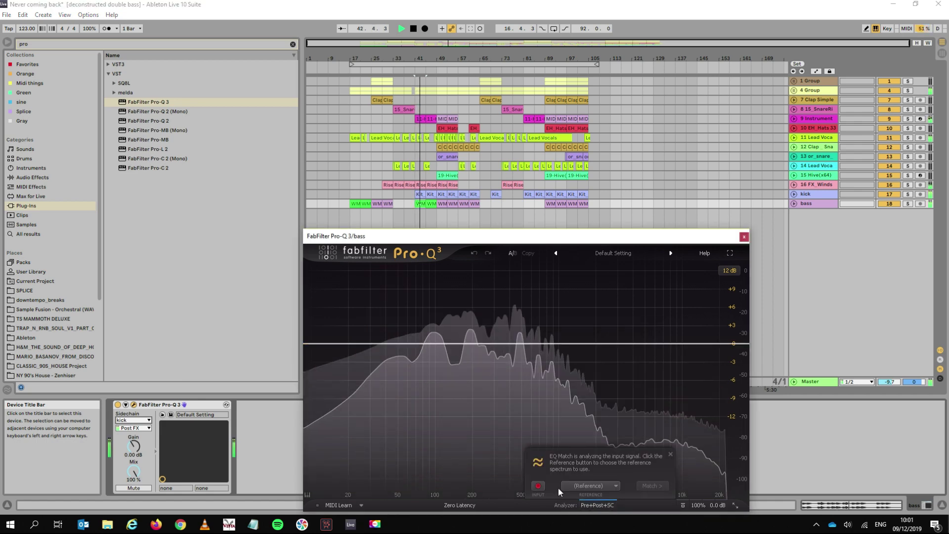
pyautogui.click(588, 485)
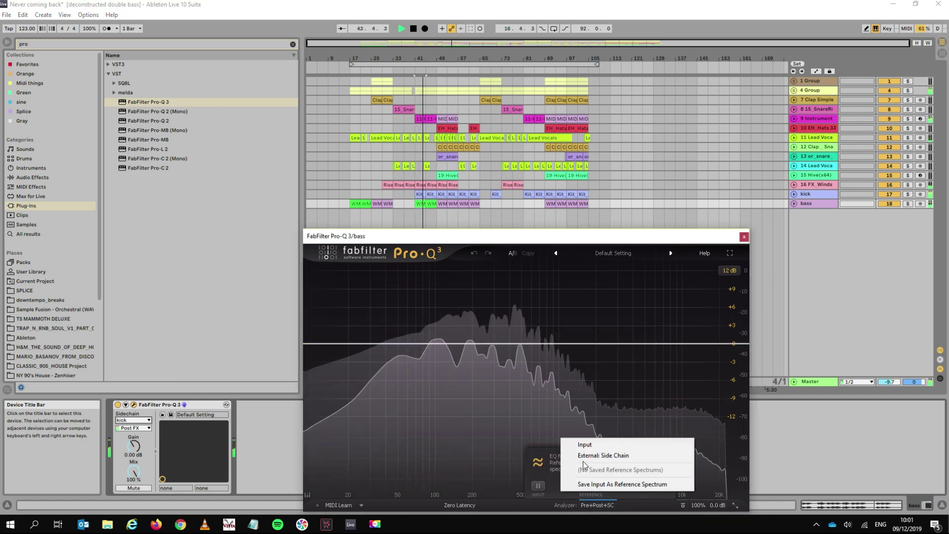
pyautogui.click(603, 455)
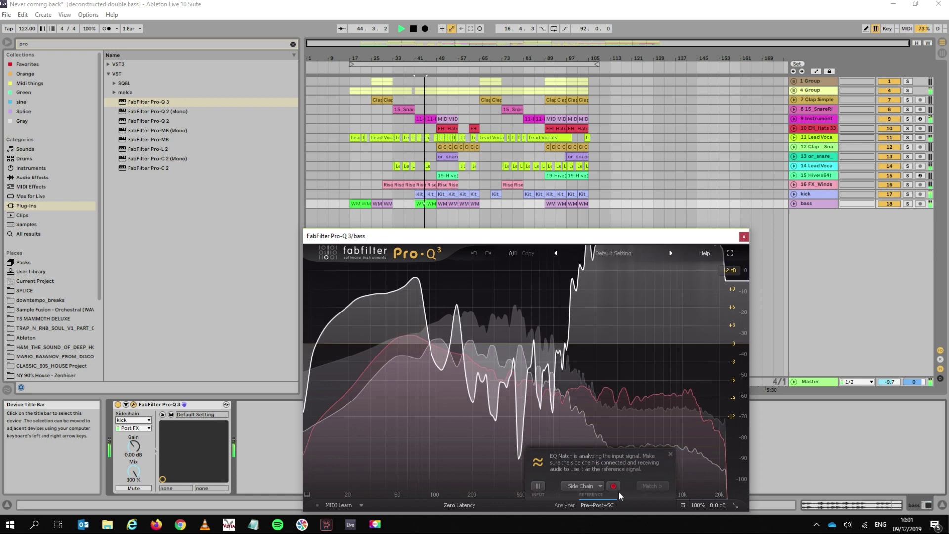
pyautogui.click(615, 487)
pyautogui.click(666, 486)
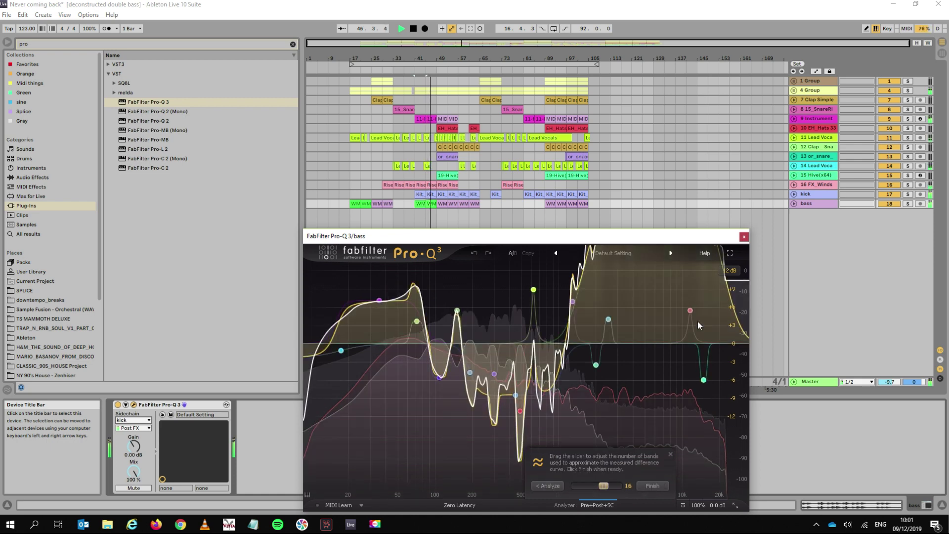
pyautogui.moveTo(603, 485)
pyautogui.mouseDown()
pyautogui.moveTo(623, 491)
pyautogui.moveTo(585, 487)
pyautogui.mouseUp()
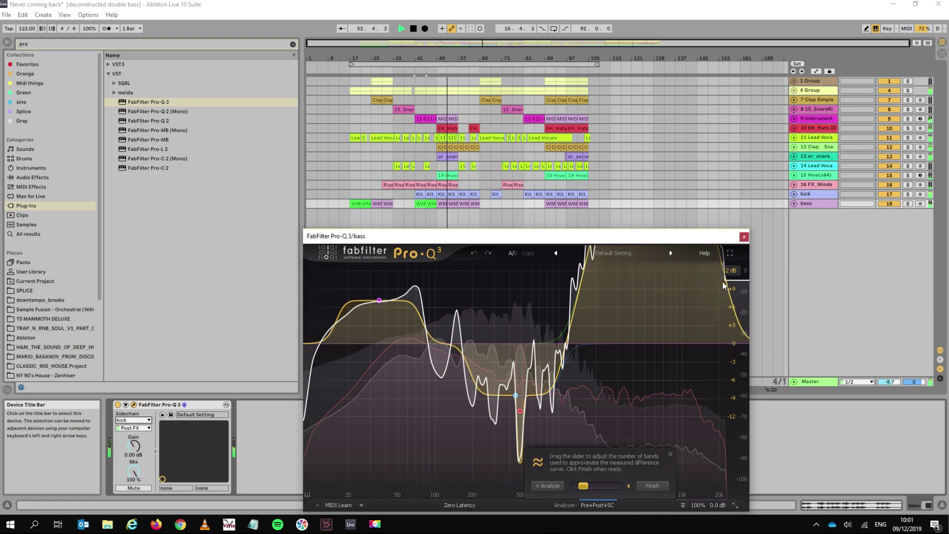
pyautogui.click(731, 271)
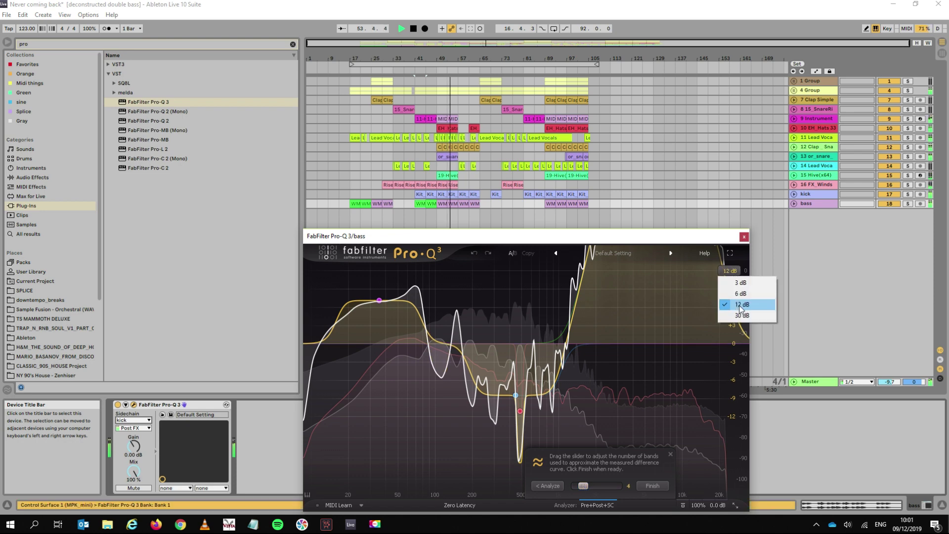
# - Set the graph range to 30 dB, finish matching to keep the bands, and stop playback
pyautogui.click(741, 315)
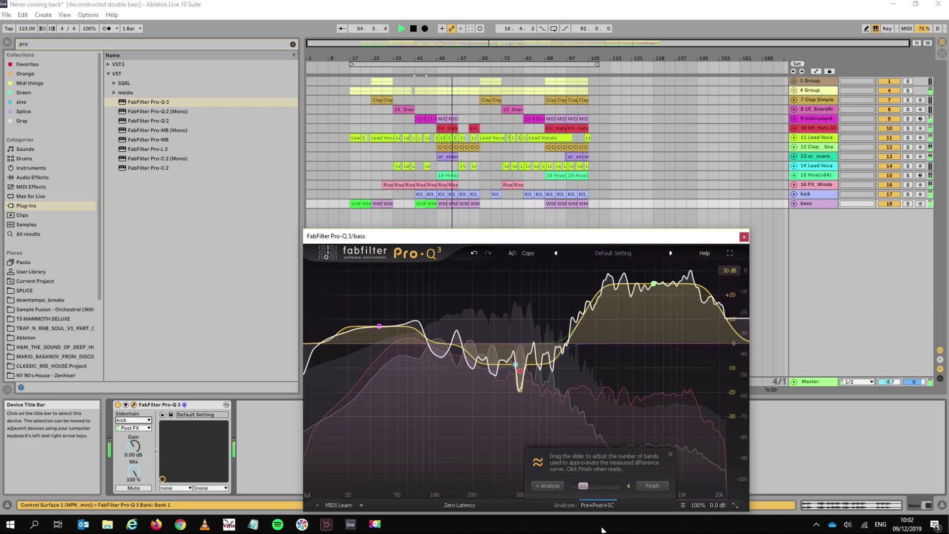
pyautogui.click(653, 485)
pyautogui.press('space')
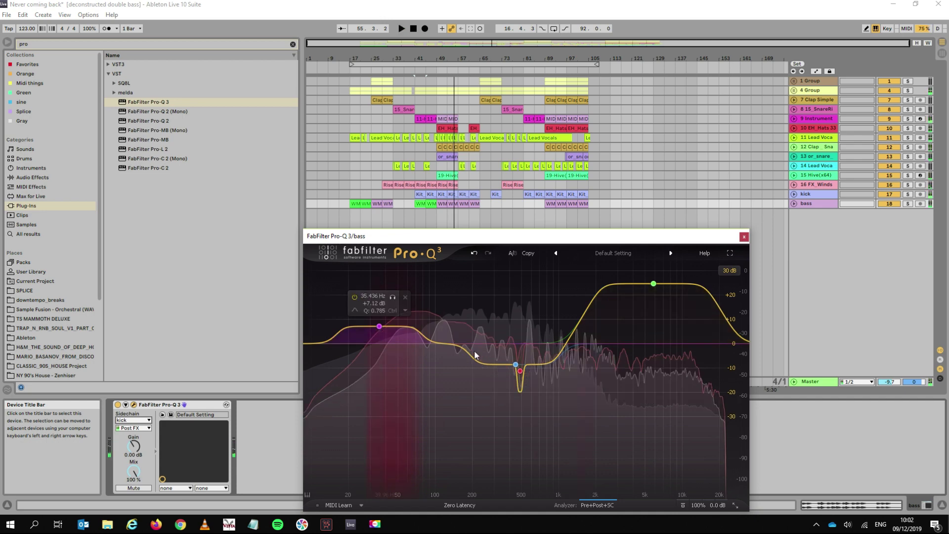
# - Pull the +24.66 dB high band near 6.5 kHz down to about -1 dB
pyautogui.moveTo(519, 372)
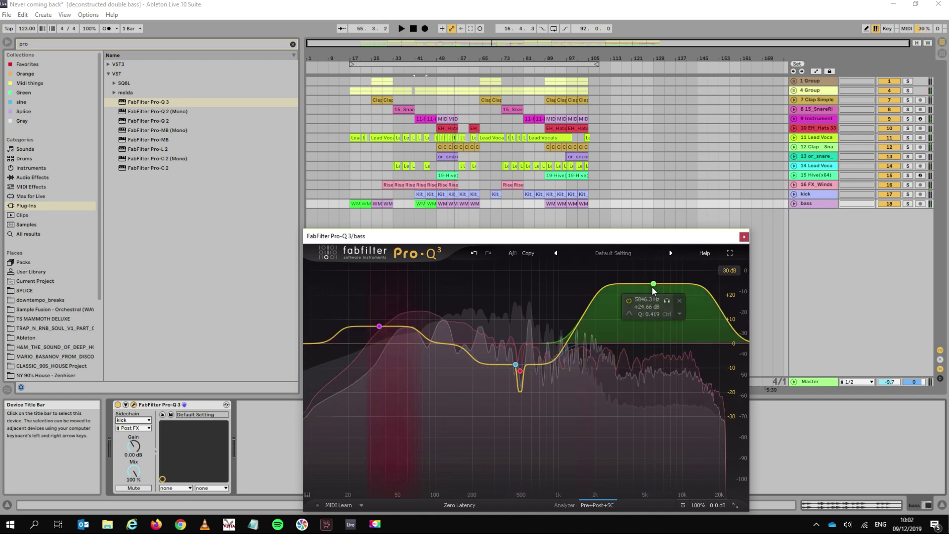
pyautogui.moveTo(375, 327)
pyautogui.moveTo(652, 303)
pyautogui.click(652, 284)
pyautogui.moveTo(652, 285); pyautogui.dragTo(659, 348)
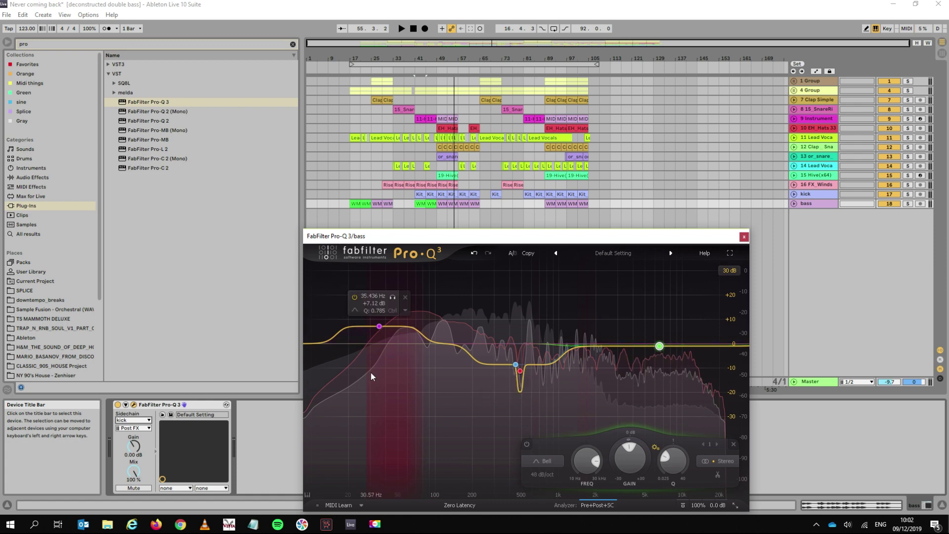
# - Make the 35 Hz low boost band dynamic with a manual threshold
pyautogui.click(380, 328)
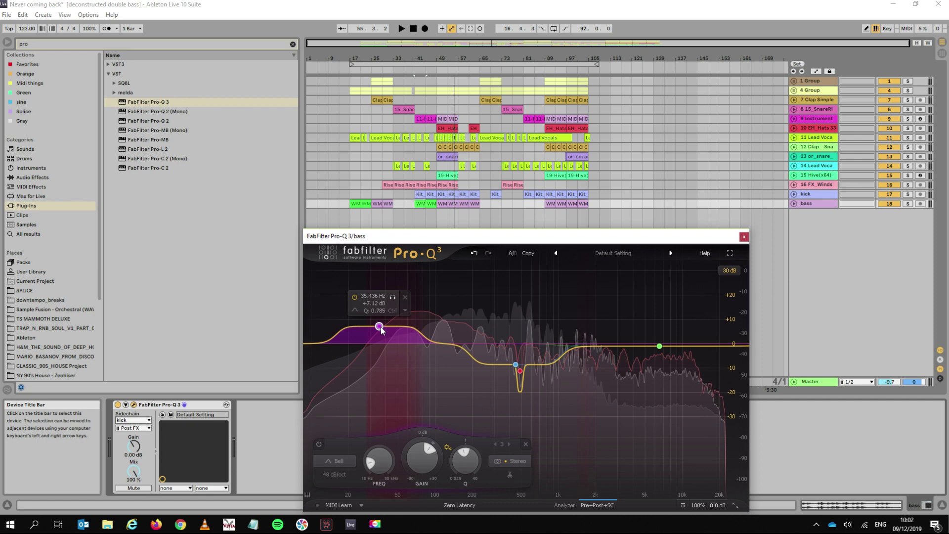
pyautogui.rightClick(379, 328)
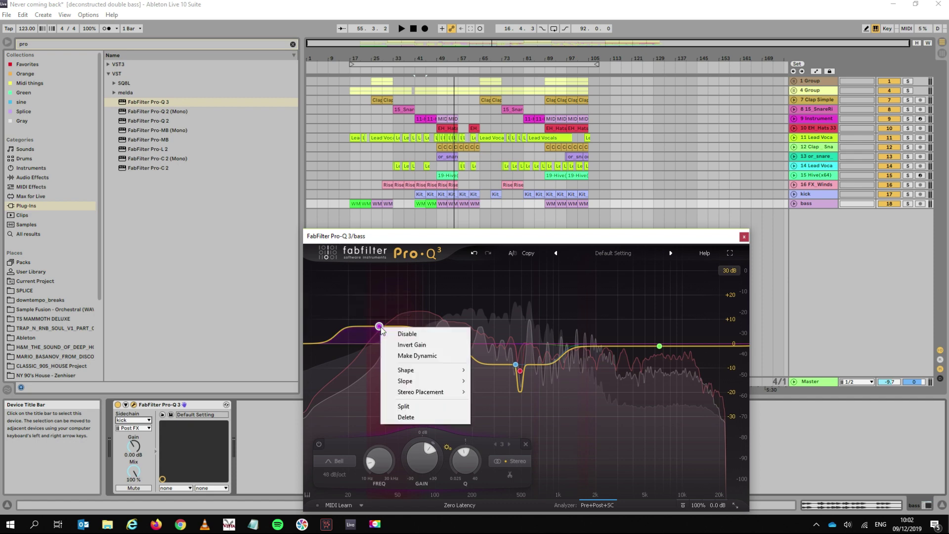
pyautogui.click(434, 357)
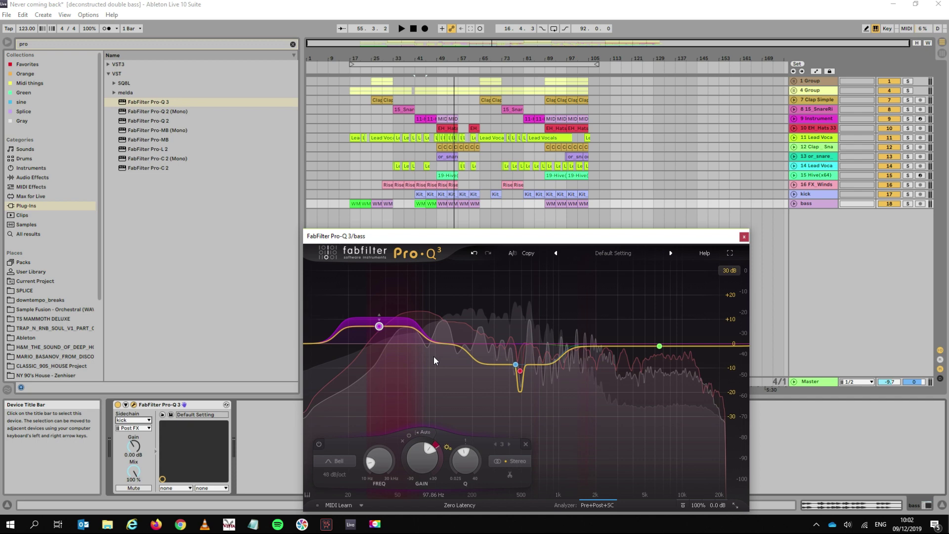
pyautogui.click(423, 431)
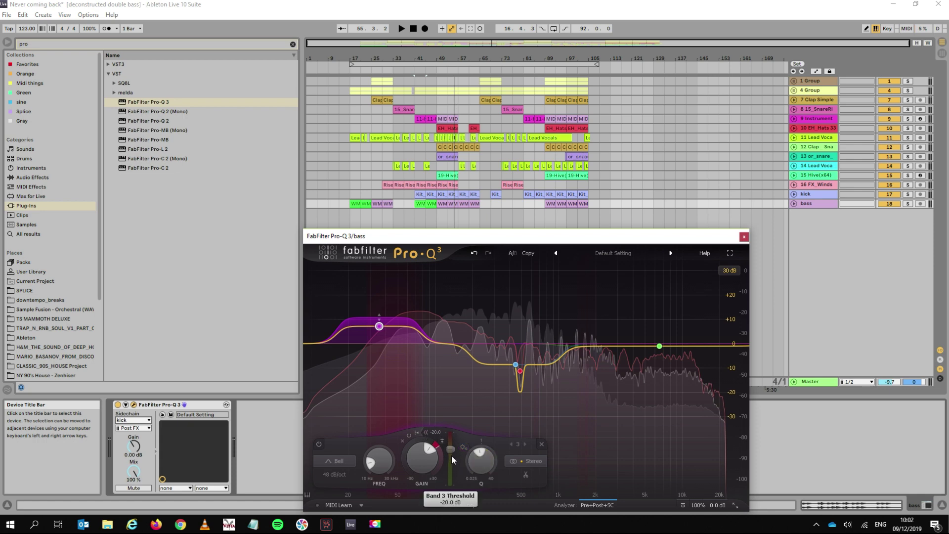
# - While playing, set the low band's threshold to about -25.6 dB and pull its range downward
pyautogui.press('space')
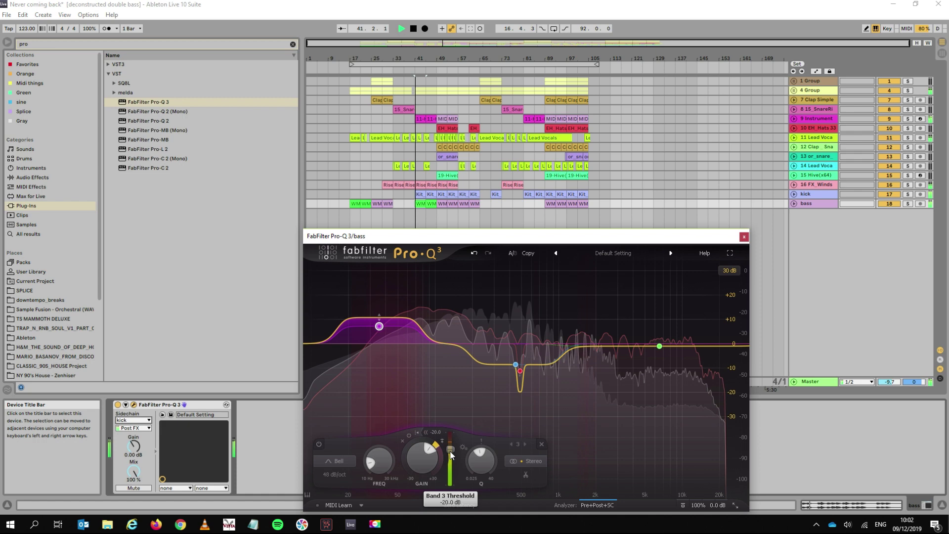
pyautogui.moveTo(450, 449); pyautogui.dragTo(452, 474)
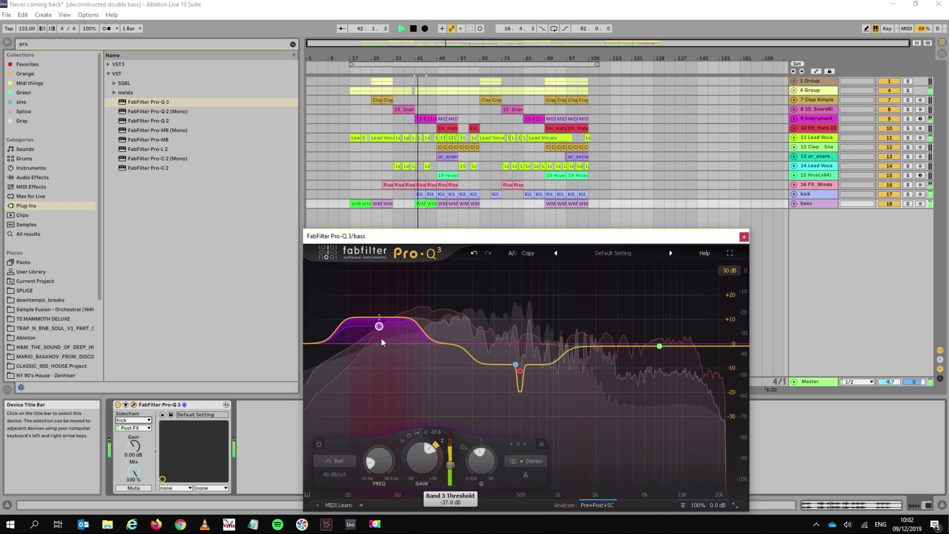
pyautogui.moveTo(379, 328)
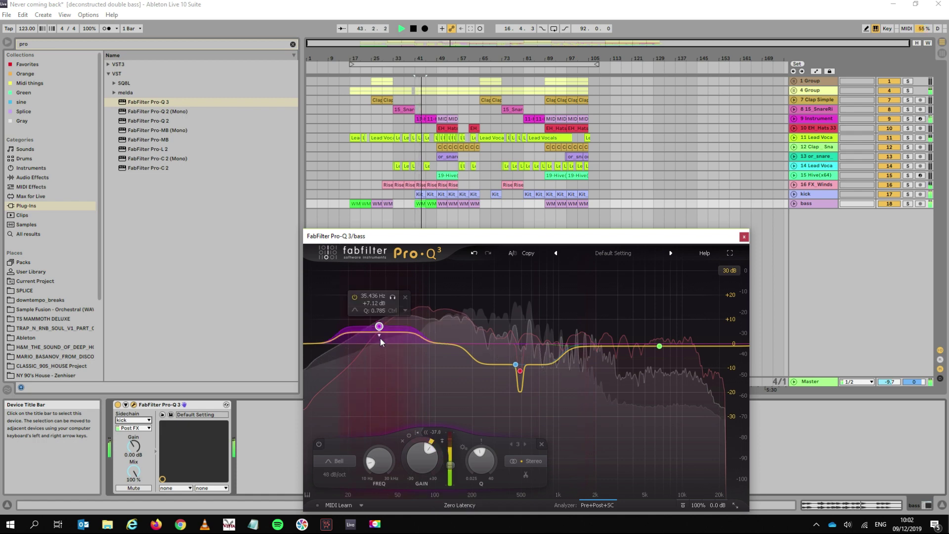
pyautogui.moveTo(380, 339); pyautogui.dragTo(378, 360)
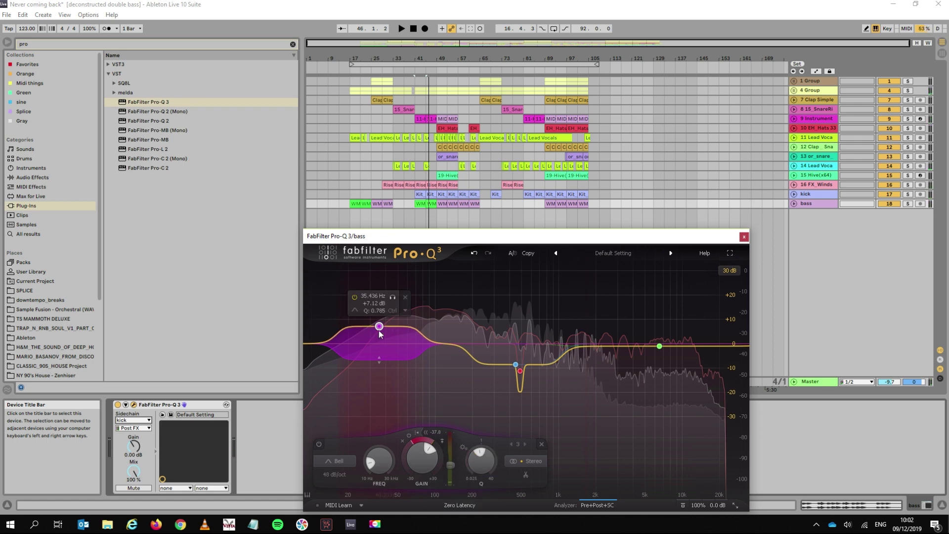
pyautogui.scroll(3, 478, 461)
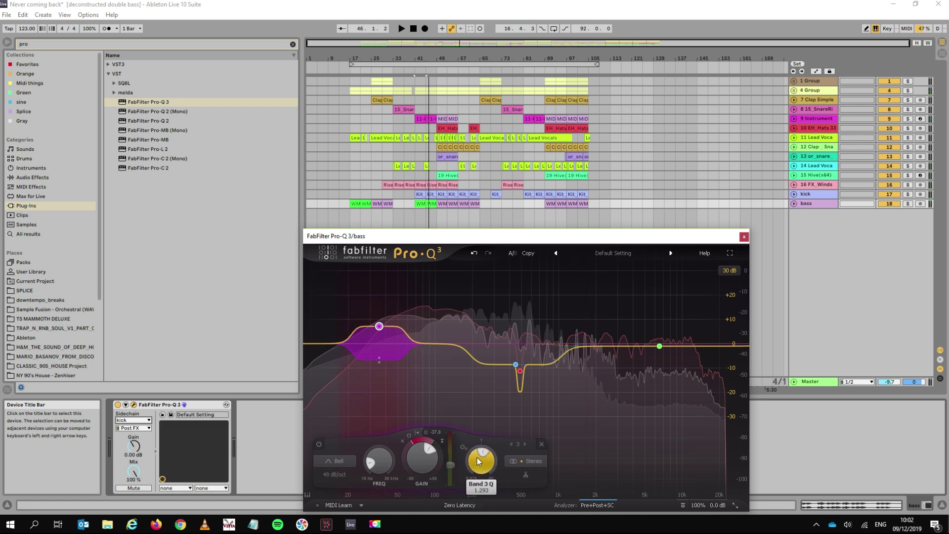
pyautogui.scroll(4, 451, 451)
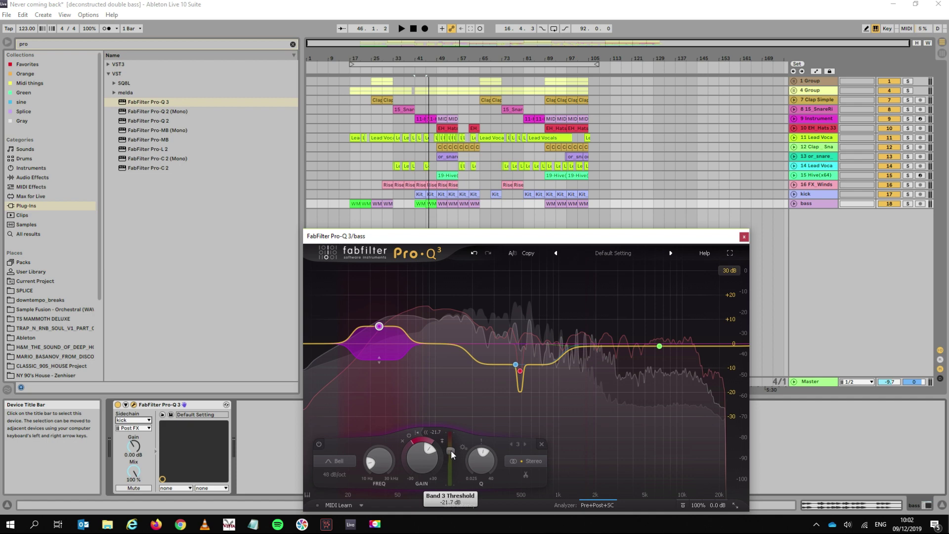
pyautogui.press('space')
pyautogui.moveTo(449, 450); pyautogui.dragTo(450, 457)
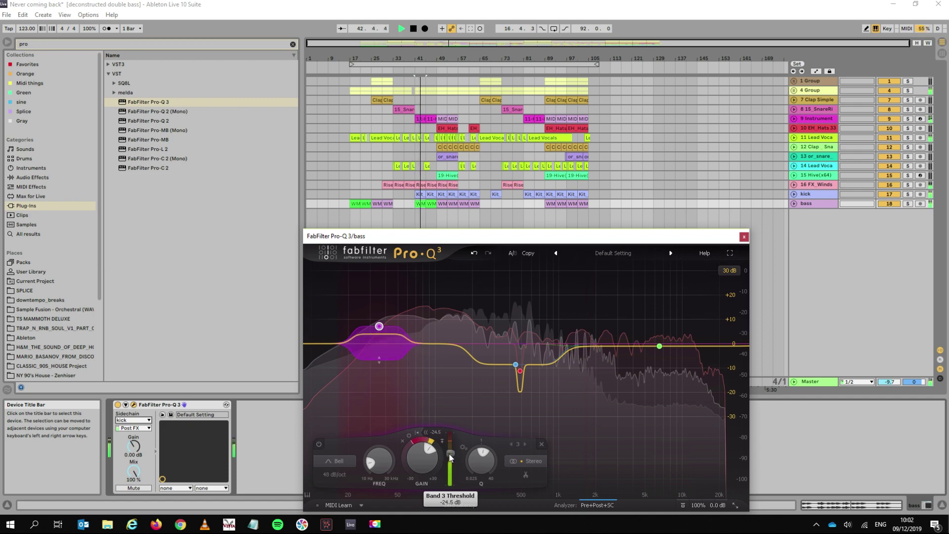
pyautogui.scroll(-1, 450, 457)
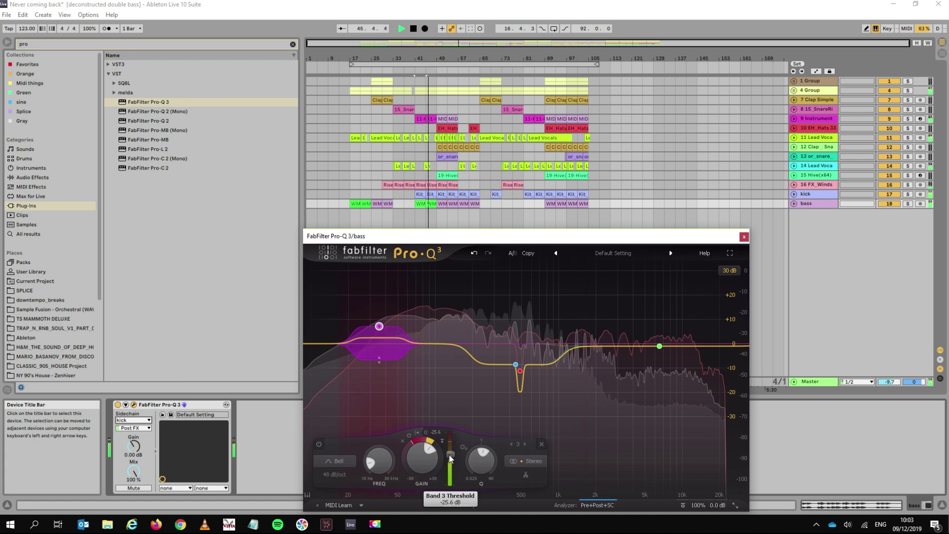
pyautogui.press('space')
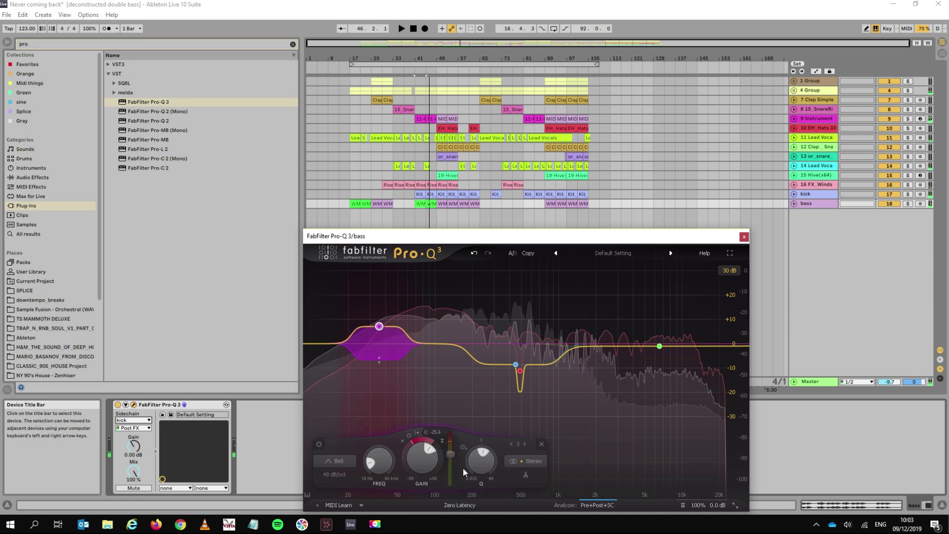
# - Load Pro-Q 3's Clean preset for a flat EQ and briefly play the bass
pyautogui.click(616, 254)
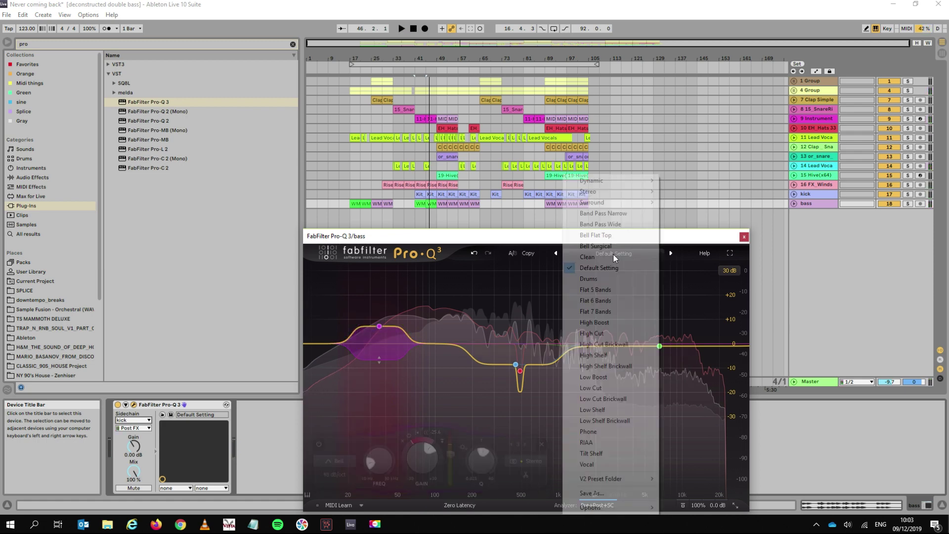
pyautogui.click(600, 257)
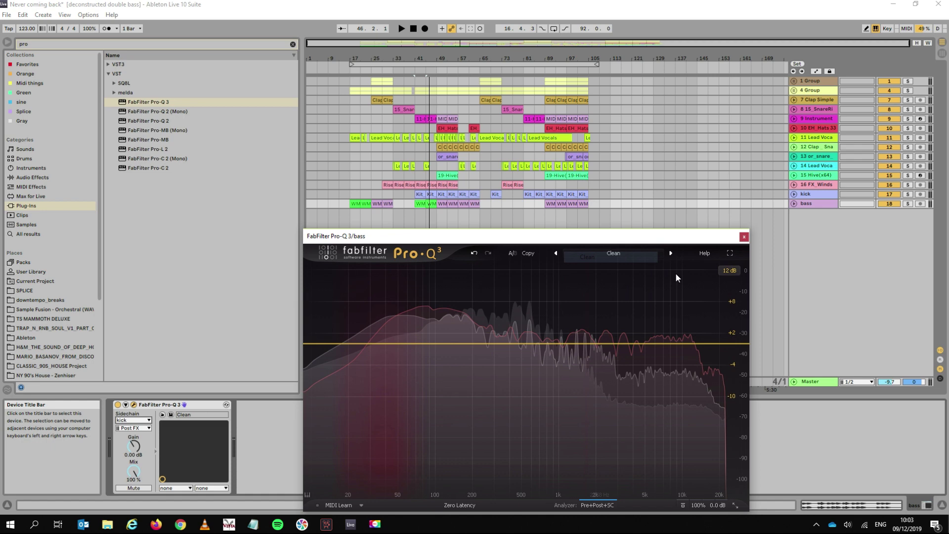
pyautogui.press('space')
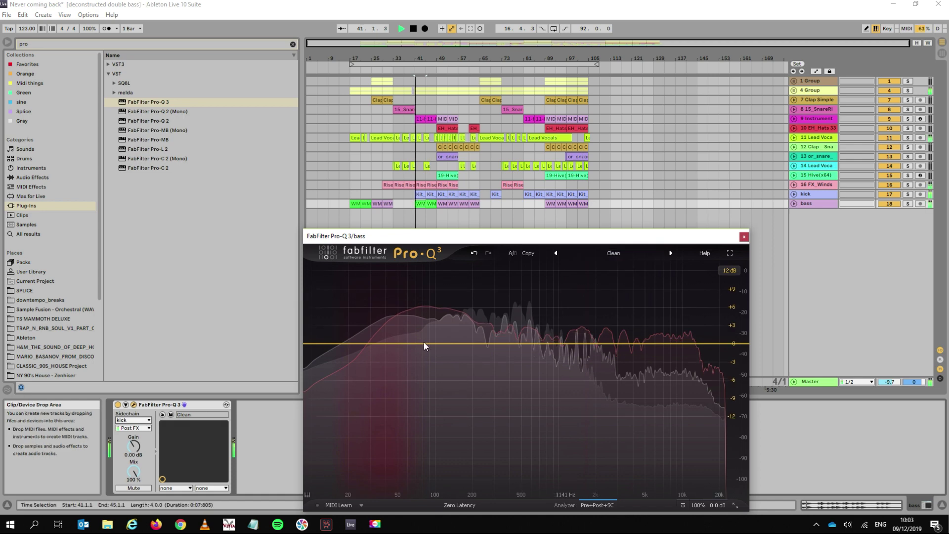
pyautogui.press('space')
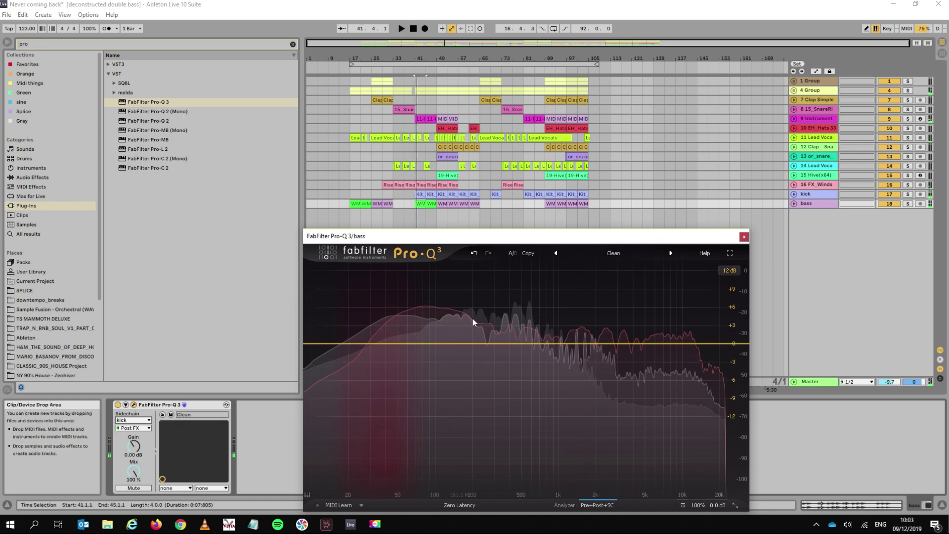
# - Add a dynamic bell band at 90.89 Hz set to dip downward, and audition it
pyautogui.click(429, 344)
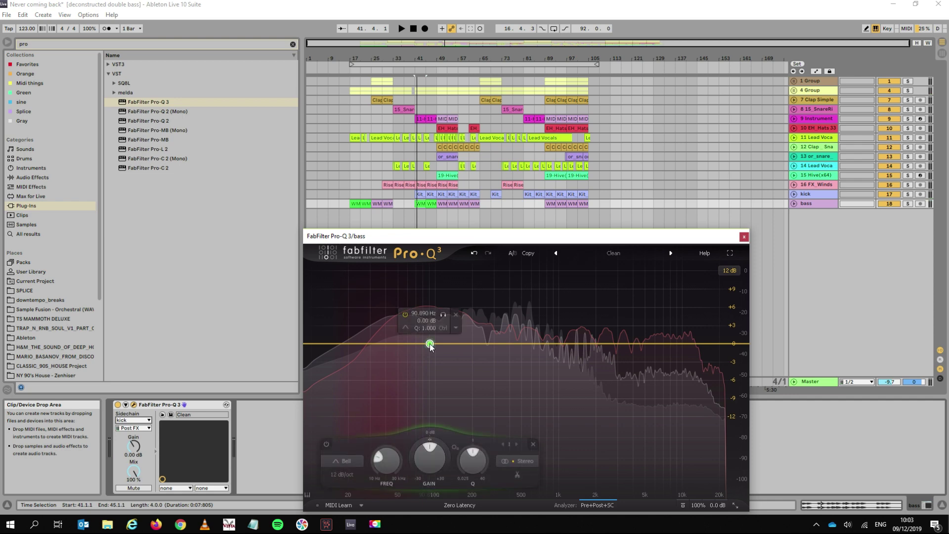
pyautogui.rightClick(430, 345)
pyautogui.click(457, 372)
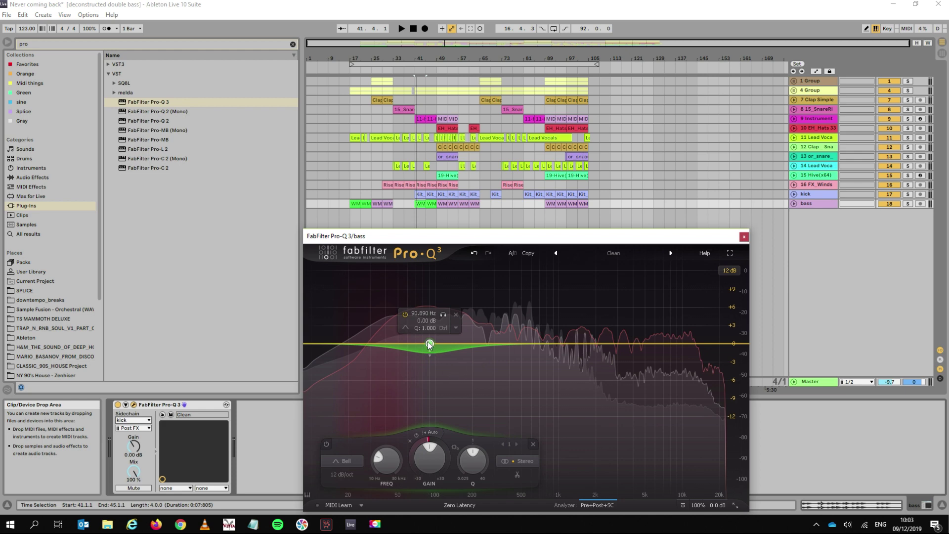
pyautogui.moveTo(429, 355); pyautogui.dragTo(429, 367)
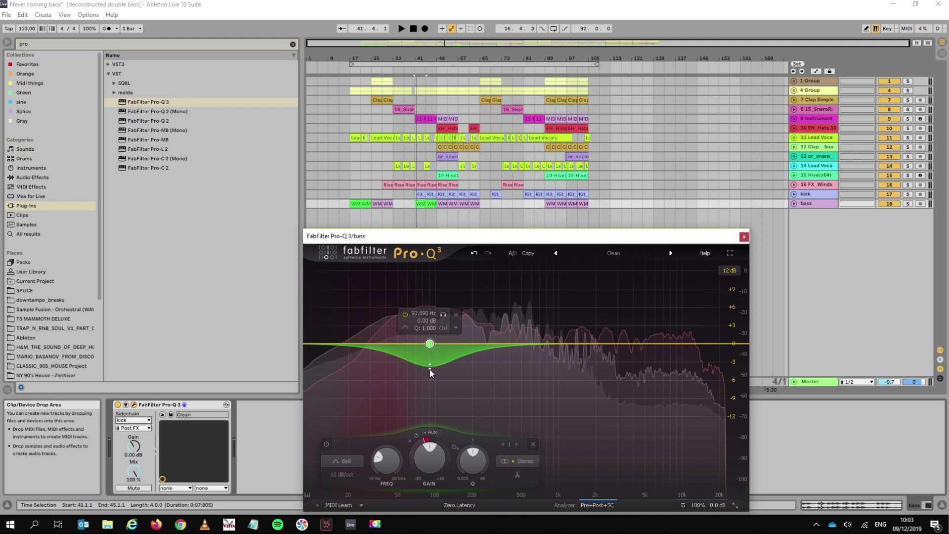
pyautogui.press('space')
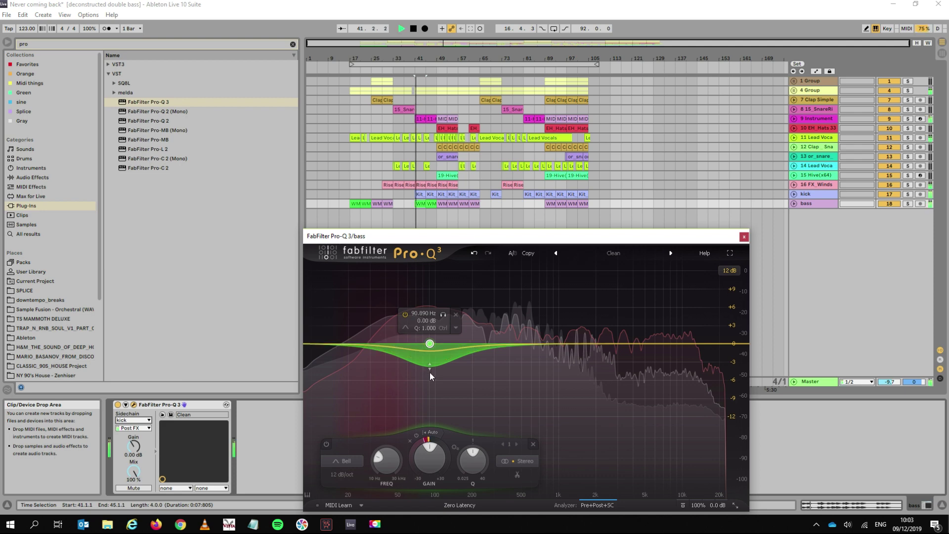
pyautogui.press('space')
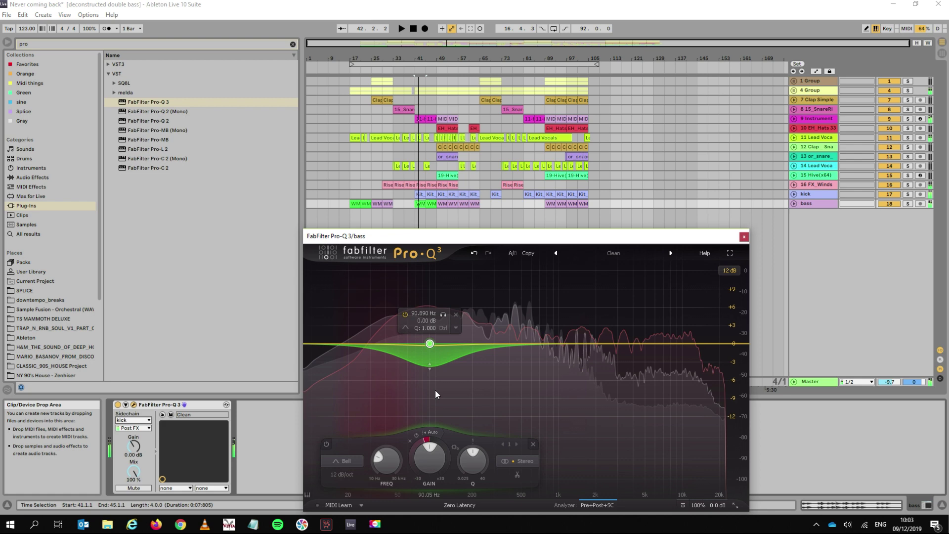
pyautogui.click(431, 431)
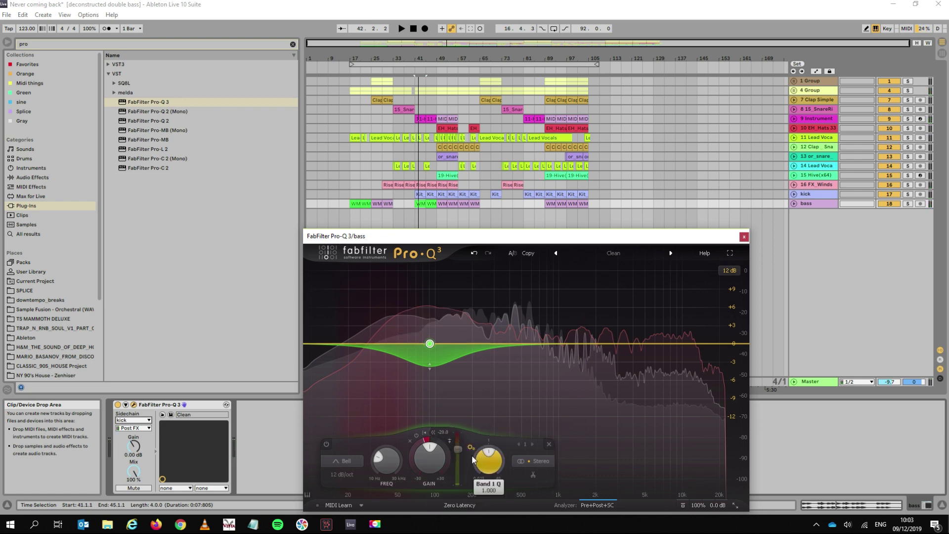
# - During playback, lower the 90 Hz band's threshold to -13.9 dB and set Q to 1.632
pyautogui.press('space')
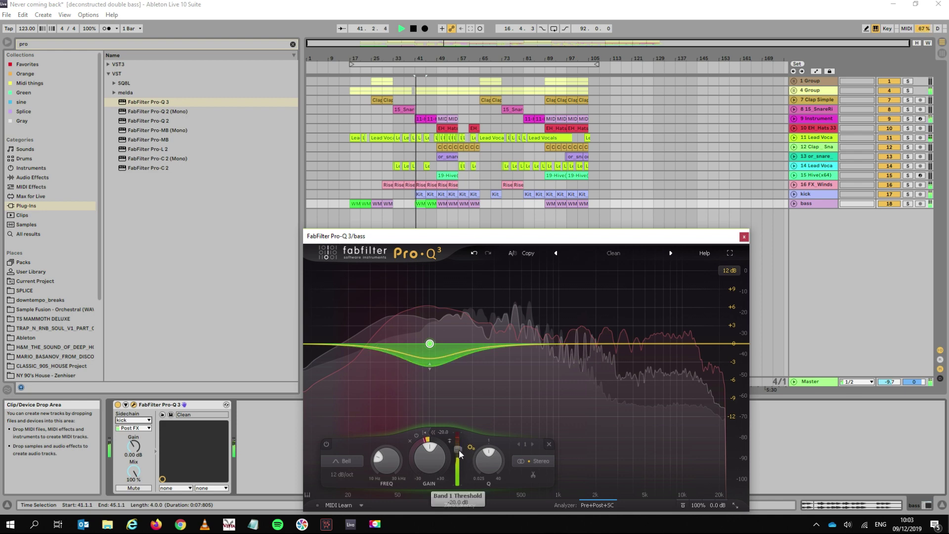
pyautogui.moveTo(459, 449)
pyautogui.mouseDown()
pyautogui.moveTo(460, 487)
pyautogui.moveTo(461, 447)
pyautogui.mouseUp()
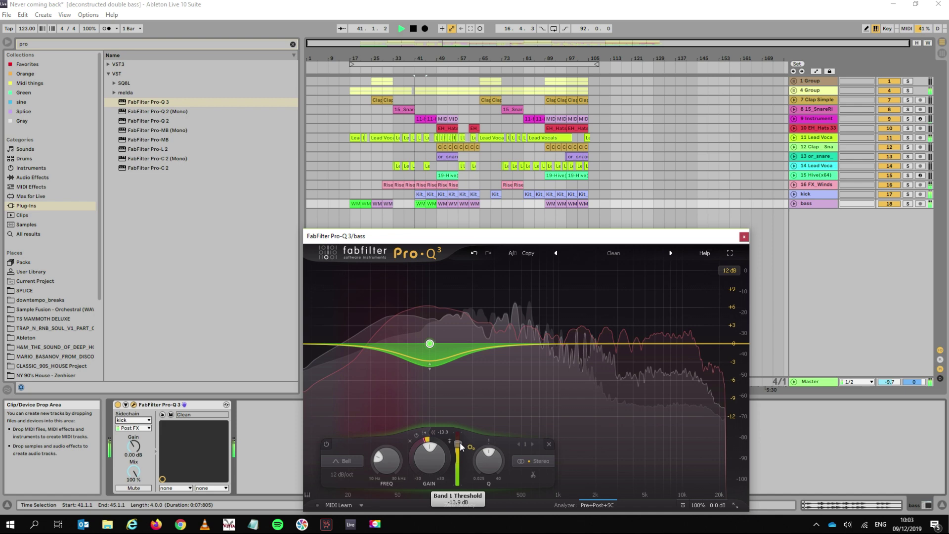
pyautogui.moveTo(474, 457)
pyautogui.mouseDown()
pyautogui.moveTo(475, 476)
pyautogui.moveTo(479, 455)
pyautogui.mouseUp()
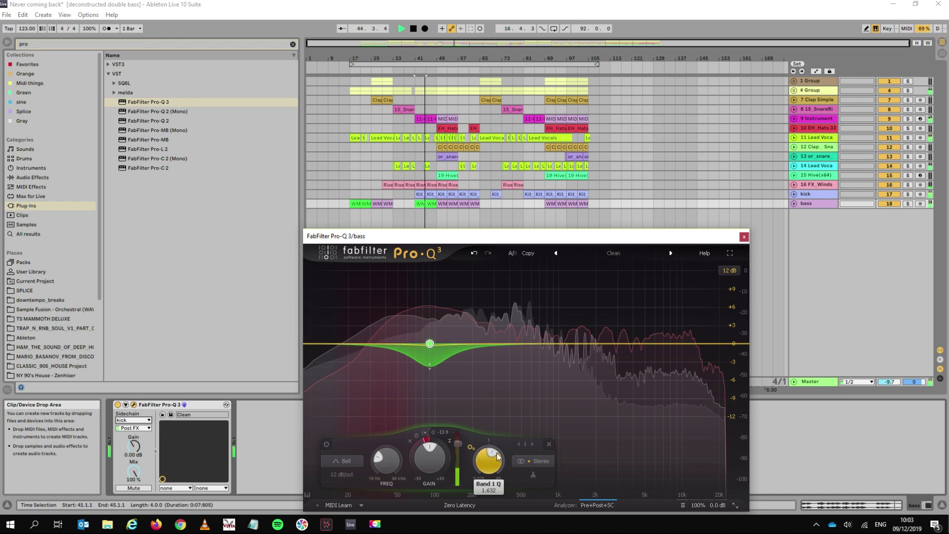
pyautogui.click(544, 461)
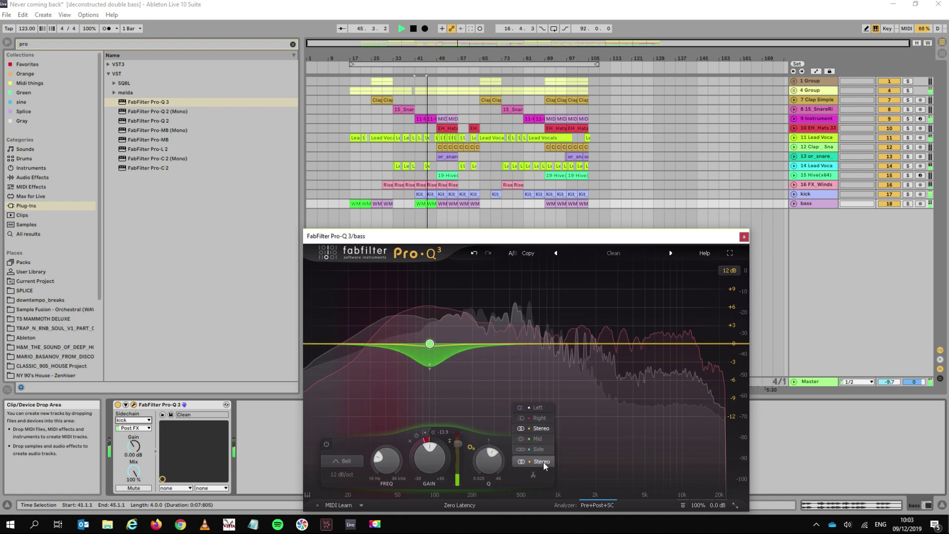
# - Set the 90 Hz dynamic band's stereo placement to Mid only and audition the bass
pyautogui.click(537, 452)
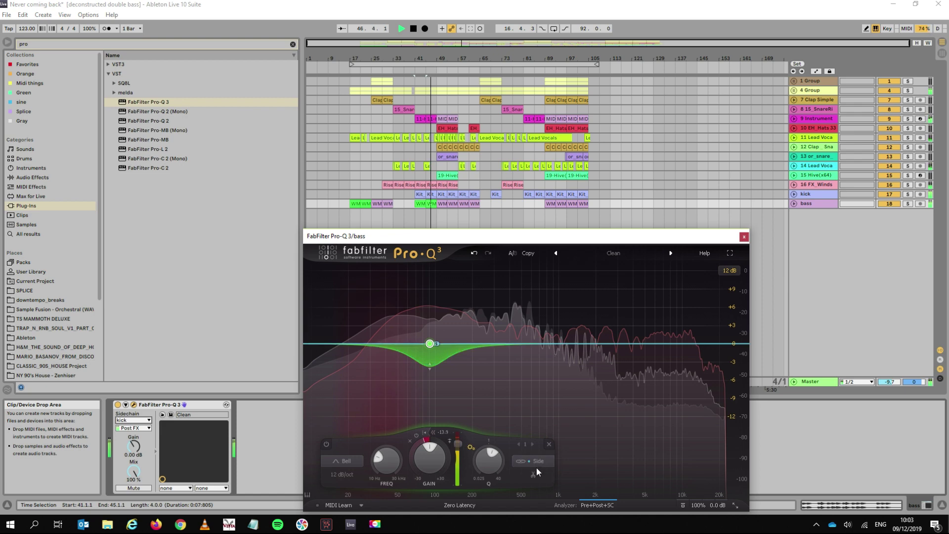
pyautogui.click(536, 464)
pyautogui.click(543, 441)
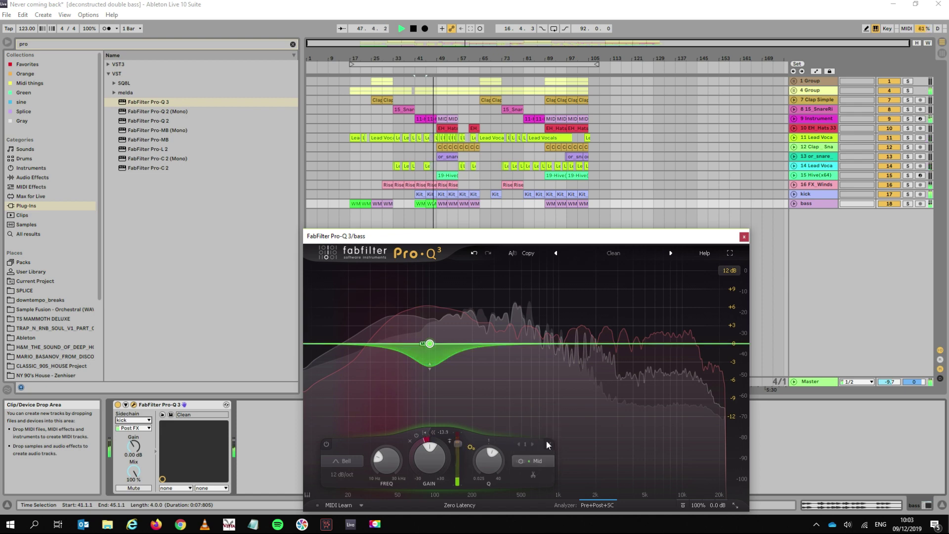
pyautogui.press('space')
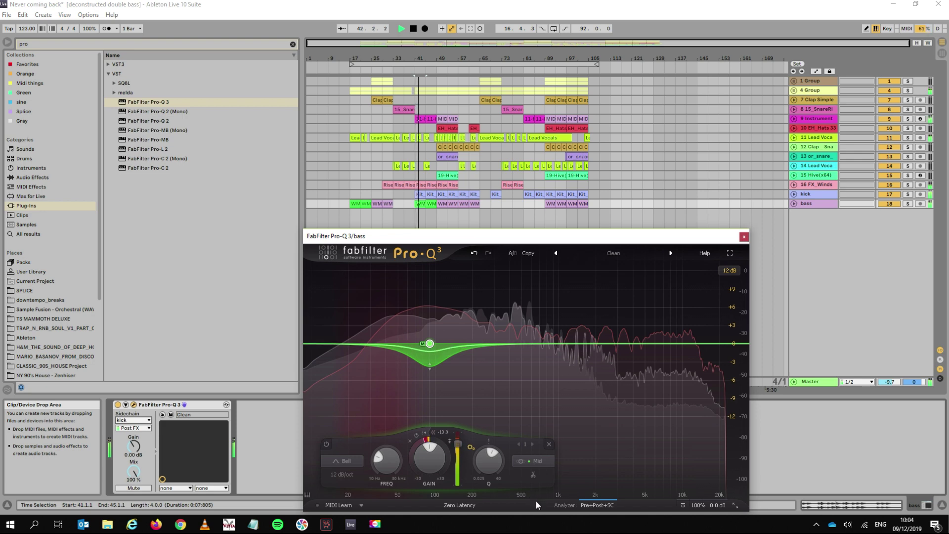
pyautogui.press('space')
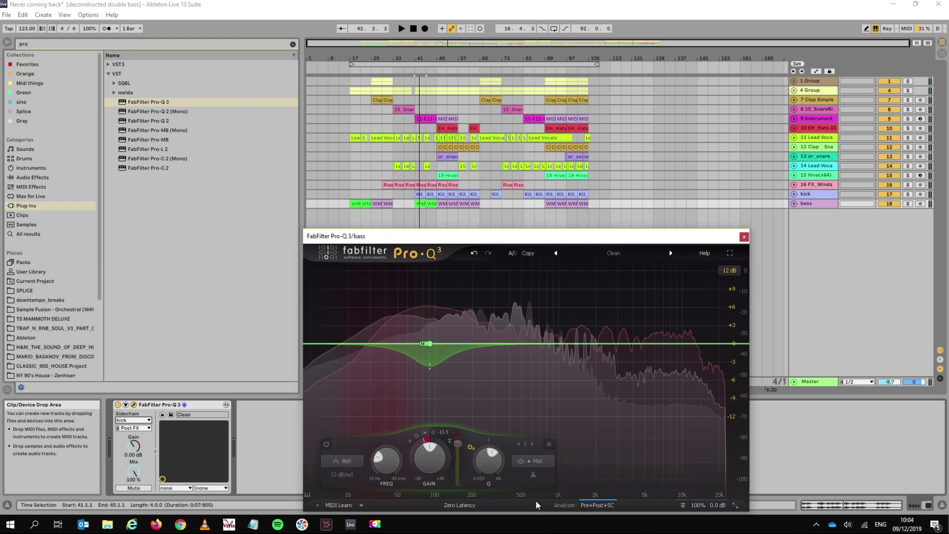
# - Close the FabFilter Pro-Q 3/bass plugin window
pyautogui.moveTo(435, 291)
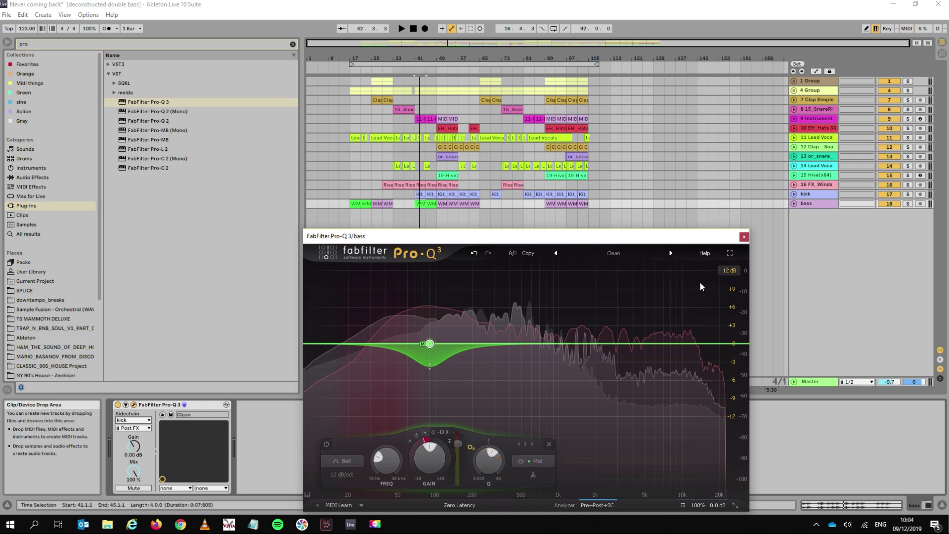
pyautogui.click(744, 237)
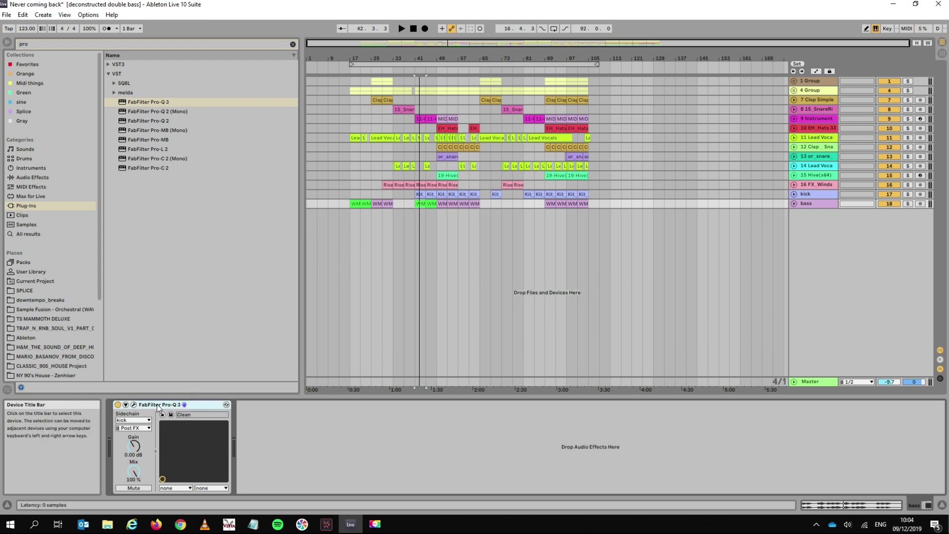
# - Replace Pro-Q 3 on the bass track with EQ Eight, found by searching 'eq' in Audio Effects
pyautogui.press('Delete')
pyautogui.click(15, 178)
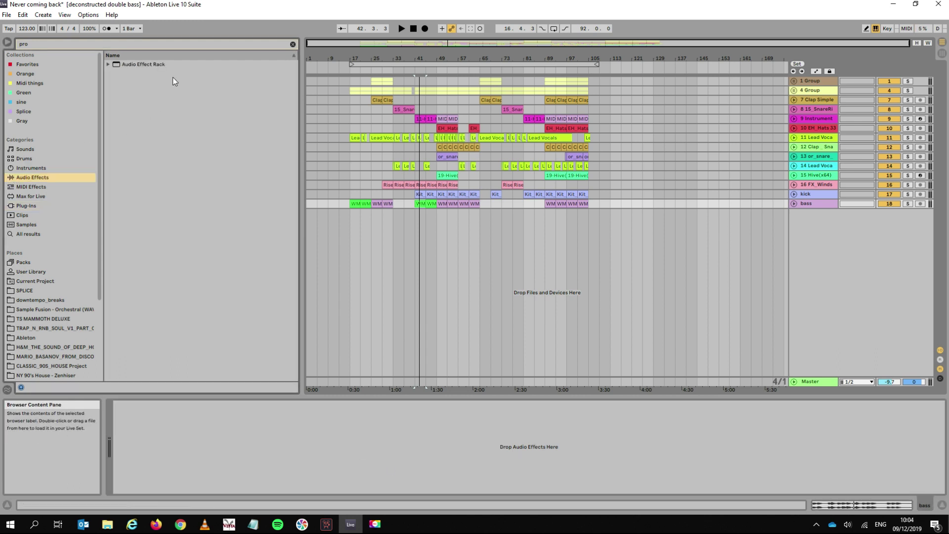
pyautogui.click(88, 44)
pyautogui.write('eq')
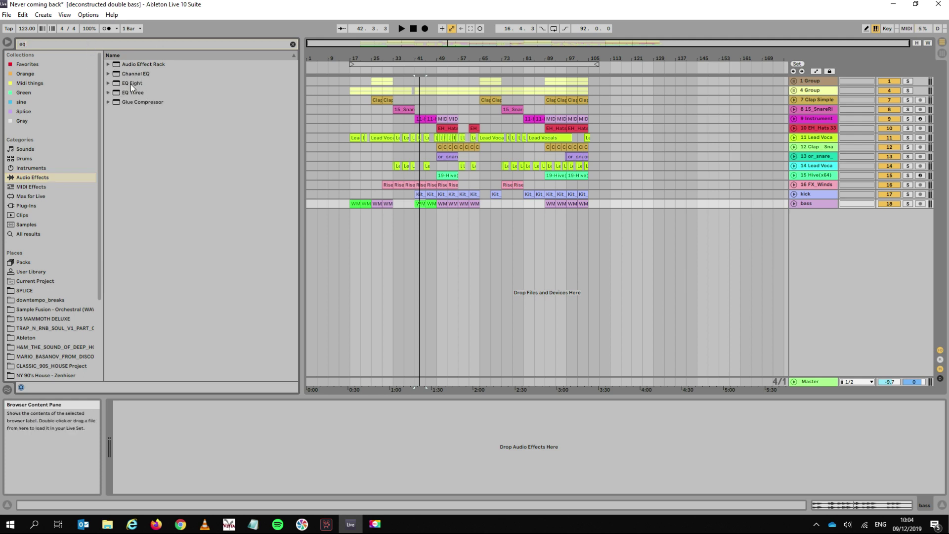
pyautogui.moveTo(131, 84); pyautogui.dragTo(250, 434)
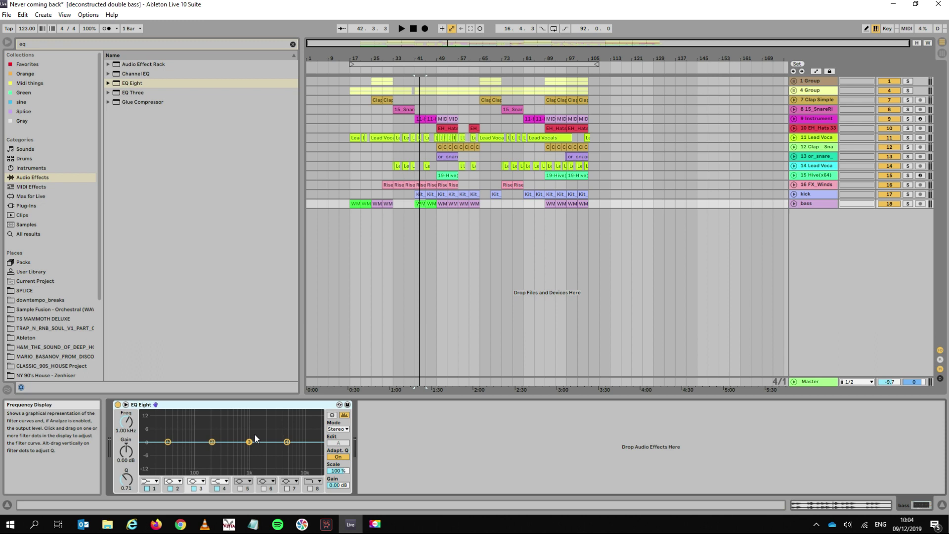
# - Solo the bass and set EQ Eight's band 2 to 102 Hz at +0.67 dB
pyautogui.press('space')
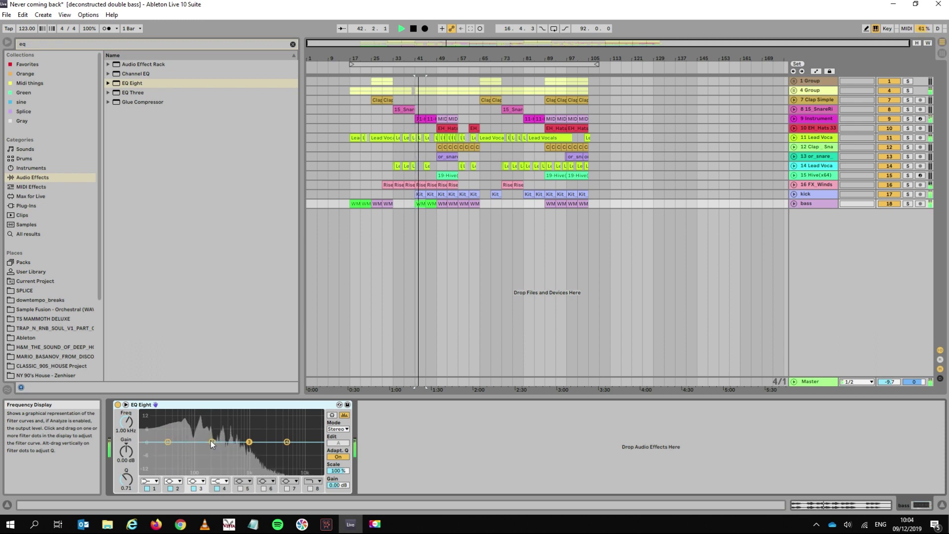
pyautogui.moveTo(211, 441)
pyautogui.mouseDown()
pyautogui.moveTo(202, 423)
pyautogui.moveTo(168, 417)
pyautogui.moveTo(202, 437)
pyautogui.moveTo(321, 412)
pyautogui.moveTo(232, 418)
pyautogui.moveTo(196, 443)
pyautogui.mouseUp()
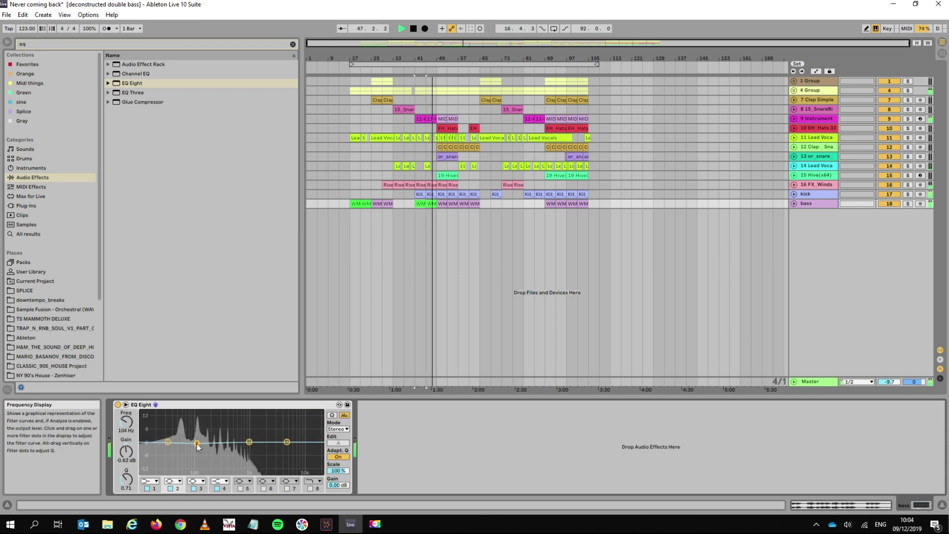
pyautogui.click(907, 203)
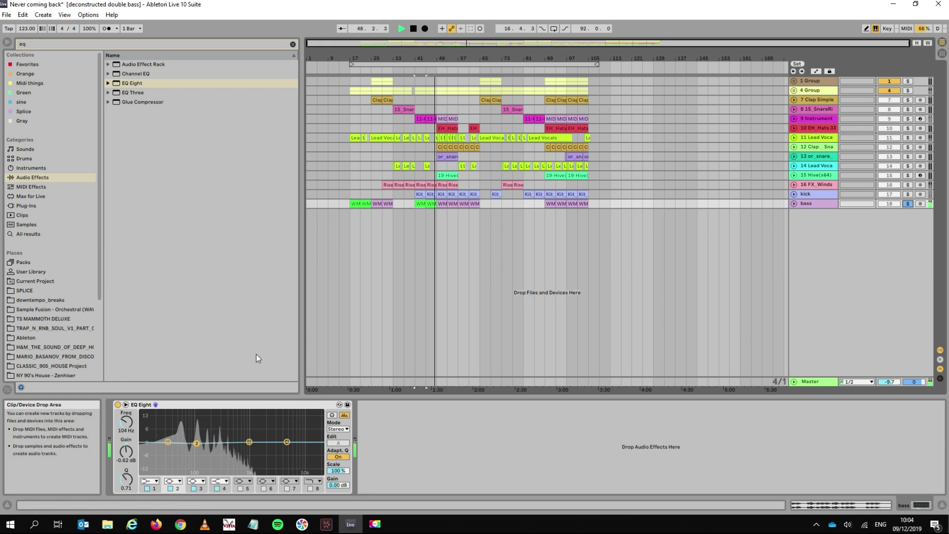
pyautogui.moveTo(196, 443)
pyautogui.mouseDown()
pyautogui.moveTo(212, 419)
pyautogui.moveTo(269, 412)
pyautogui.moveTo(156, 425)
pyautogui.moveTo(196, 440)
pyautogui.mouseUp()
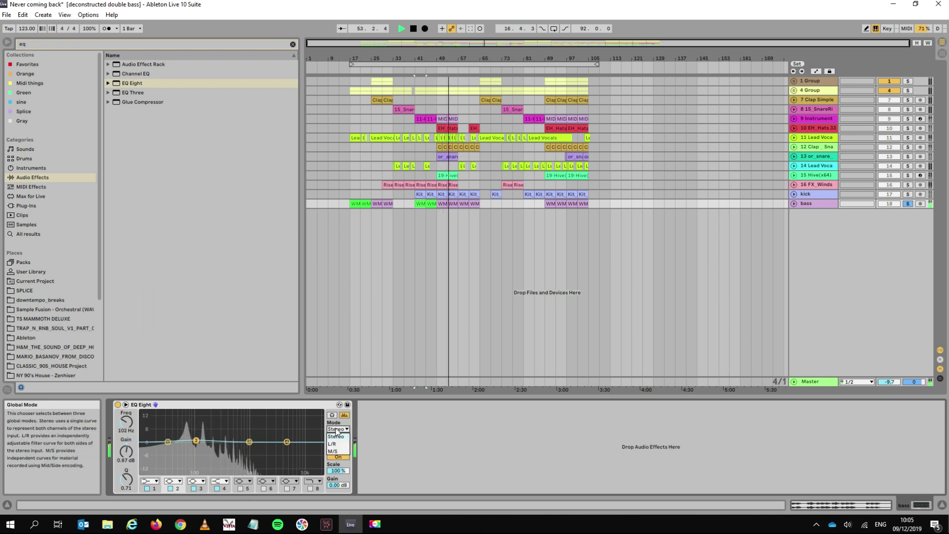
# - Switch EQ Eight to M/S mode and edit the side channel's curve
pyautogui.moveTo(335, 430); pyautogui.dragTo(342, 433)
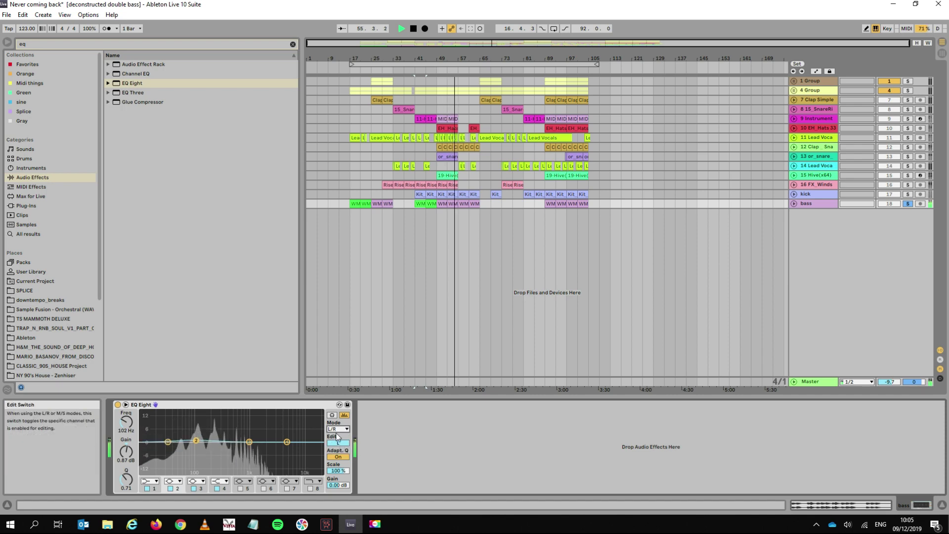
pyautogui.click(340, 429)
pyautogui.click(341, 450)
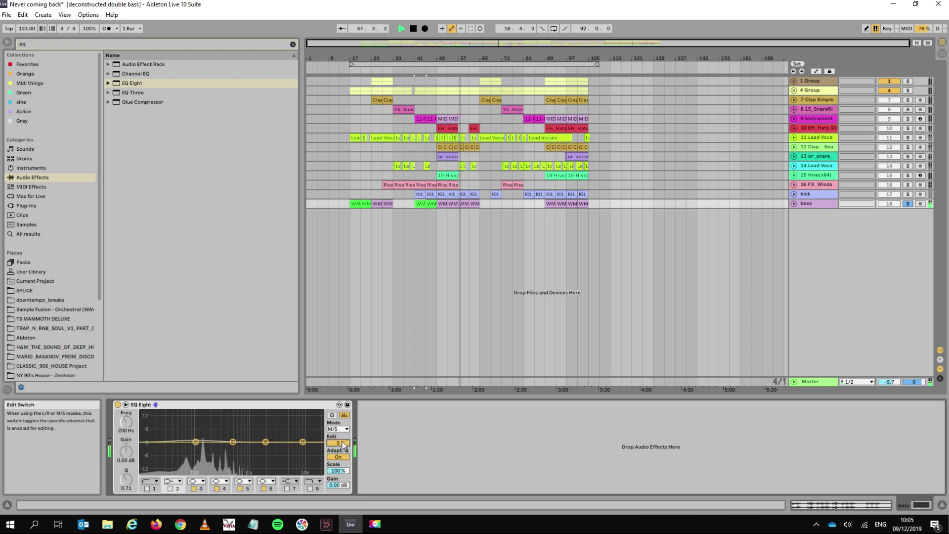
pyautogui.click(341, 443)
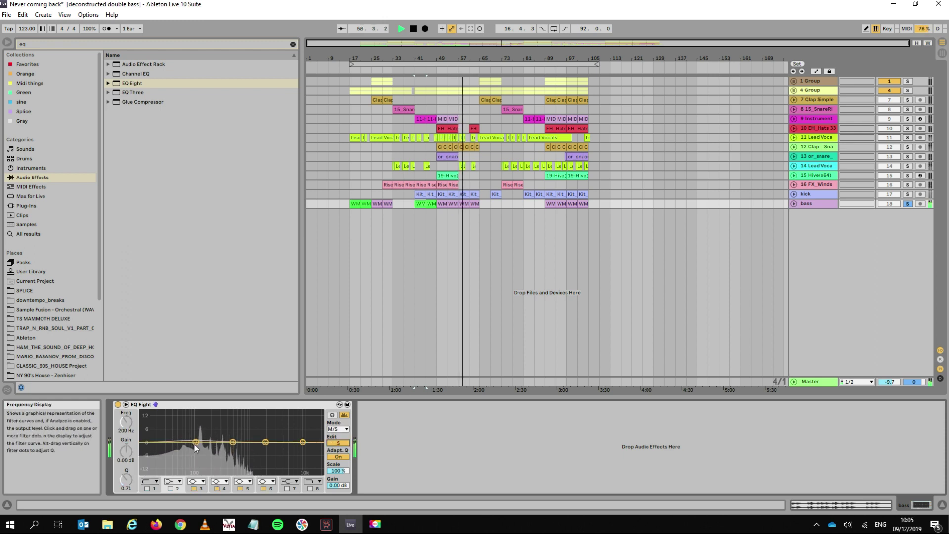
# - Turn band 2 into an active 48 dB low cut and raise its cutoff with Audition on
pyautogui.click(170, 481)
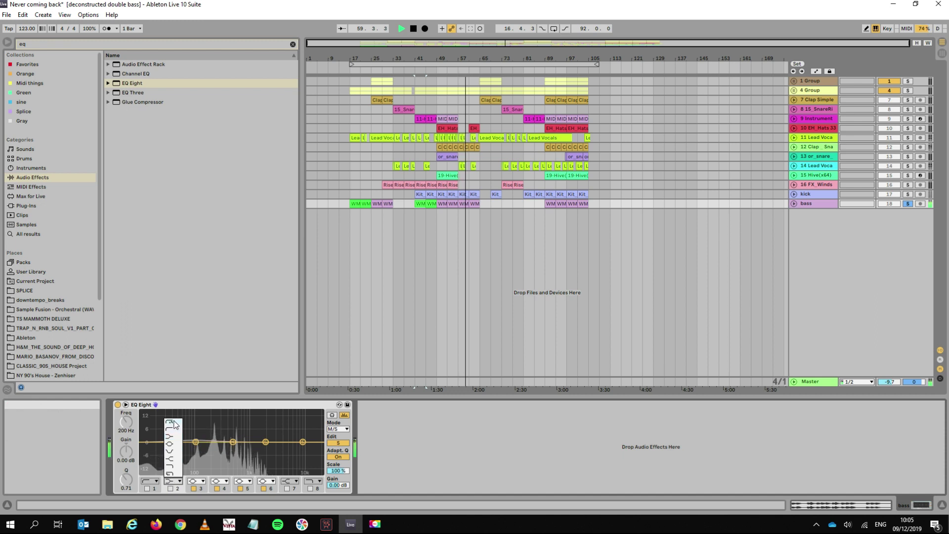
pyautogui.click(169, 474)
pyautogui.click(171, 487)
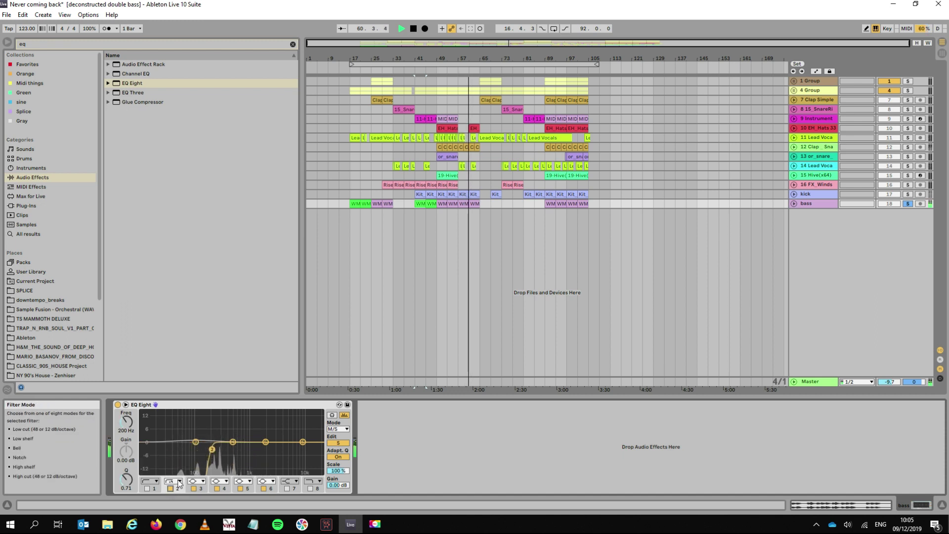
pyautogui.moveTo(212, 442); pyautogui.dragTo(183, 450)
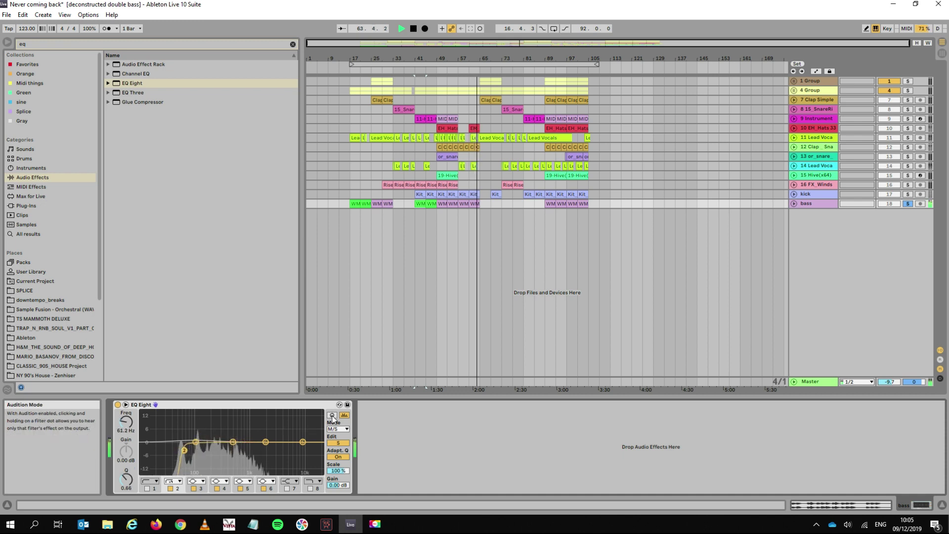
pyautogui.click(332, 419)
pyautogui.moveTo(183, 450)
pyautogui.mouseDown()
pyautogui.moveTo(257, 444)
pyautogui.moveTo(144, 439)
pyautogui.moveTo(211, 447)
pyautogui.moveTo(183, 444)
pyautogui.mouseUp()
# - Audition the bass, then enable EQ Eight band 8 as a high cut, pulled down to 3.16 kHz
pyautogui.press('space')
pyautogui.press('space')
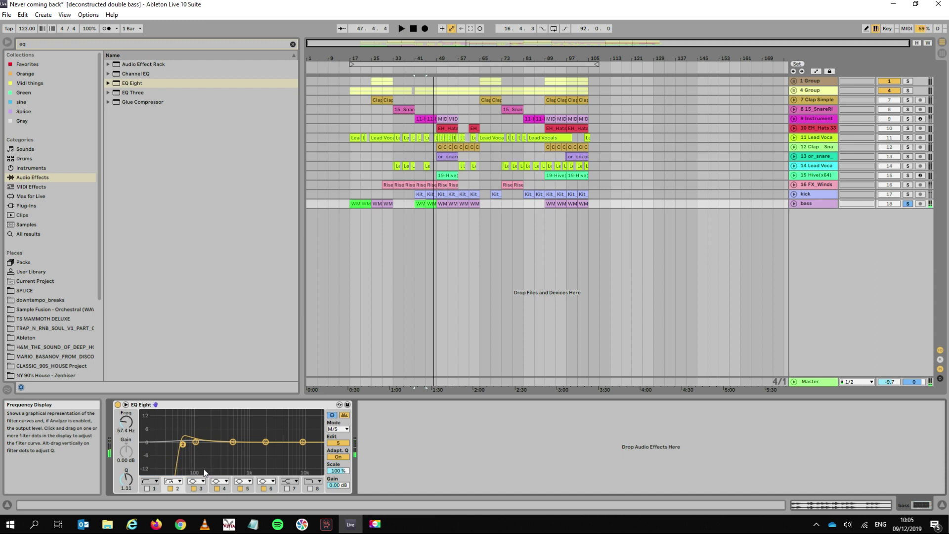
pyautogui.click(310, 488)
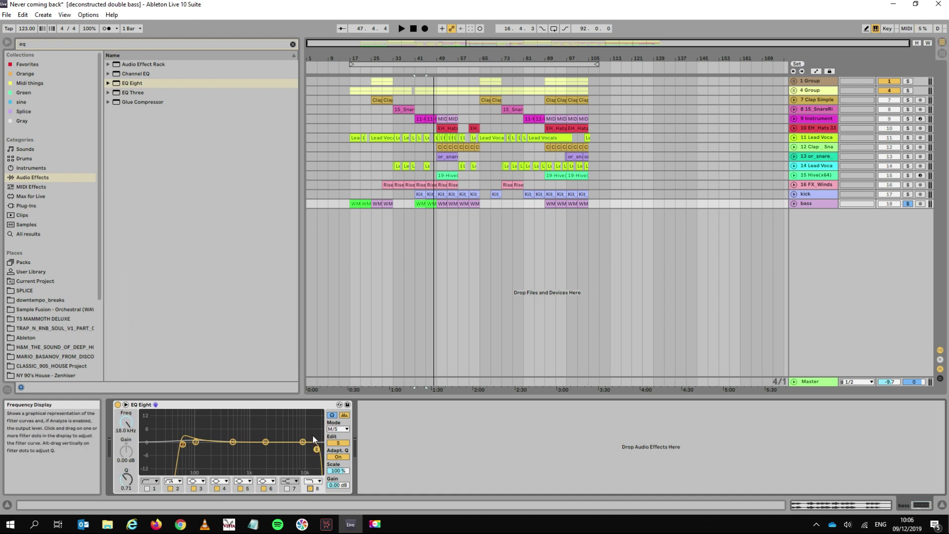
pyautogui.moveTo(316, 449); pyautogui.dragTo(275, 443)
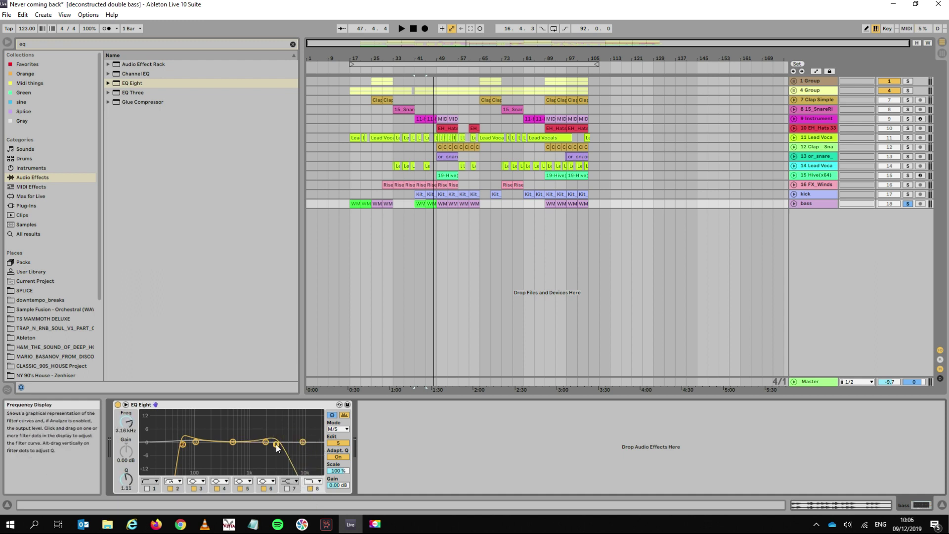
# - Change band 8 to a bell and move it up to 16.7 kHz for a gentle top-end dip
pyautogui.click(310, 481)
pyautogui.click(313, 454)
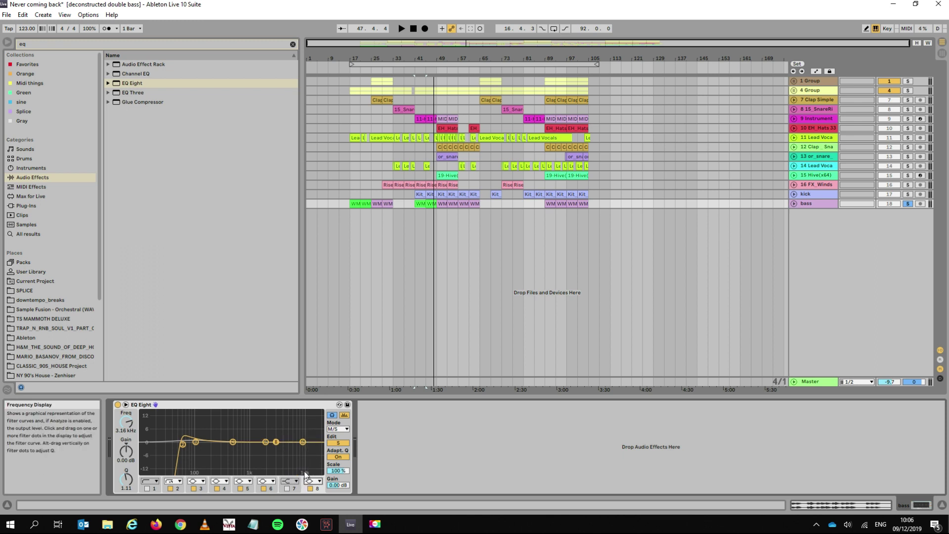
pyautogui.moveTo(276, 441); pyautogui.dragTo(314, 448)
# - In the enlarged EQ view, drop band 2's low cut to 30 Hz and boost band 5 2.14 dB at 2 kHz
pyautogui.doubleClick(253, 426)
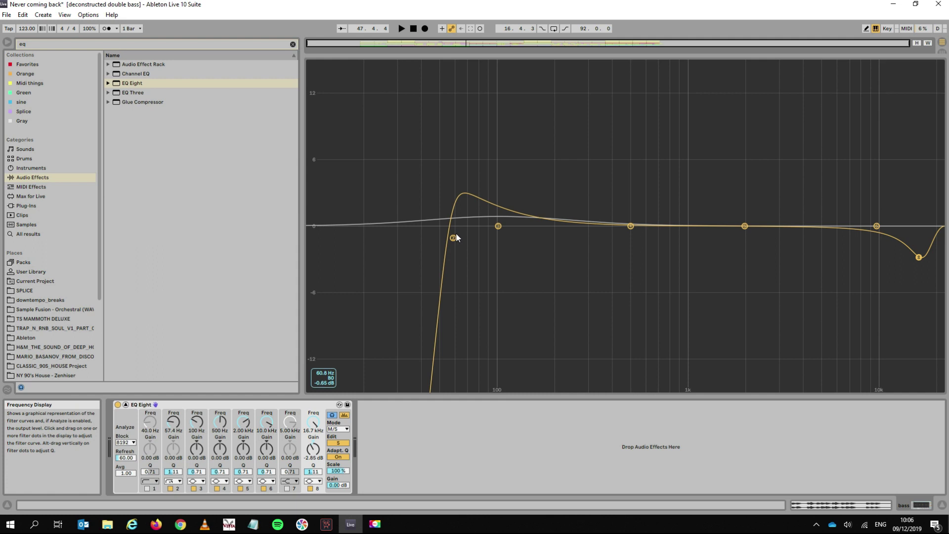
pyautogui.moveTo(451, 238); pyautogui.dragTo(399, 238)
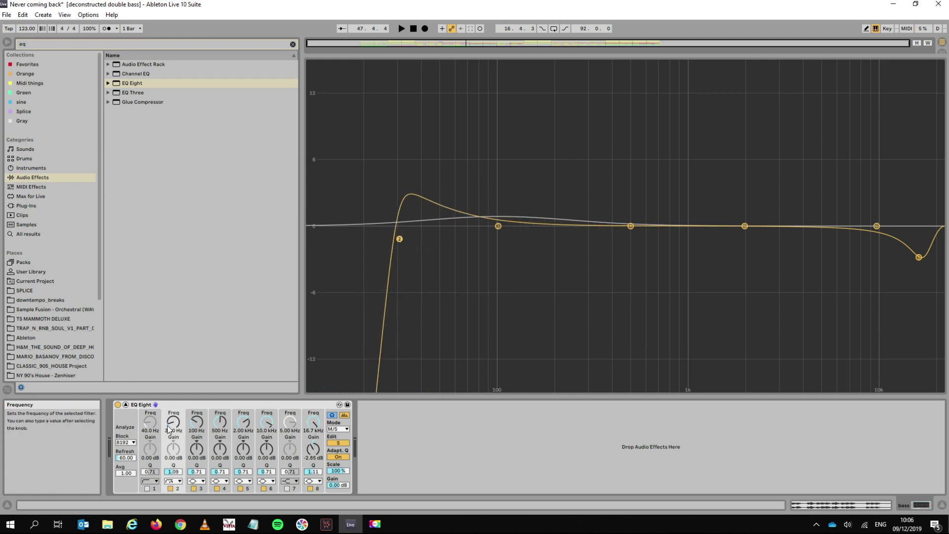
pyautogui.moveTo(242, 455); pyautogui.dragTo(241, 453)
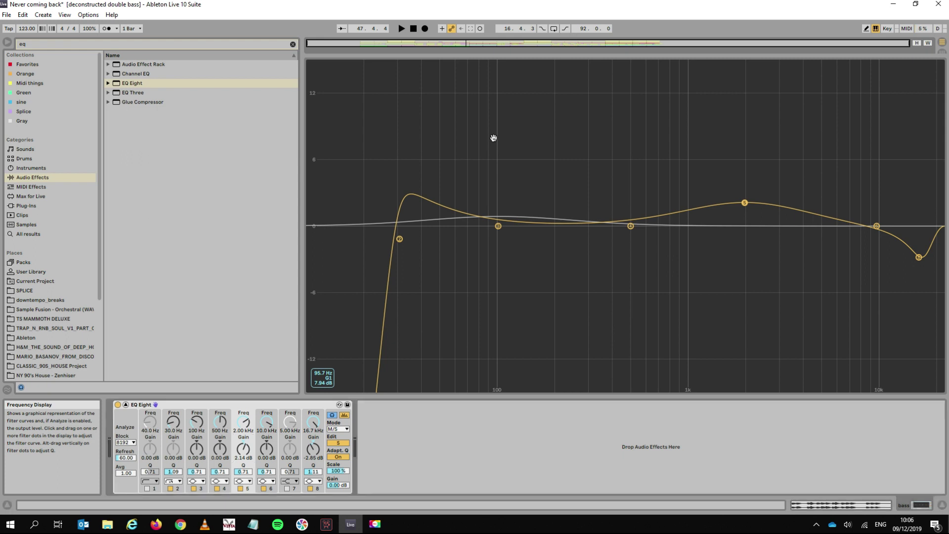
pyautogui.click(345, 415)
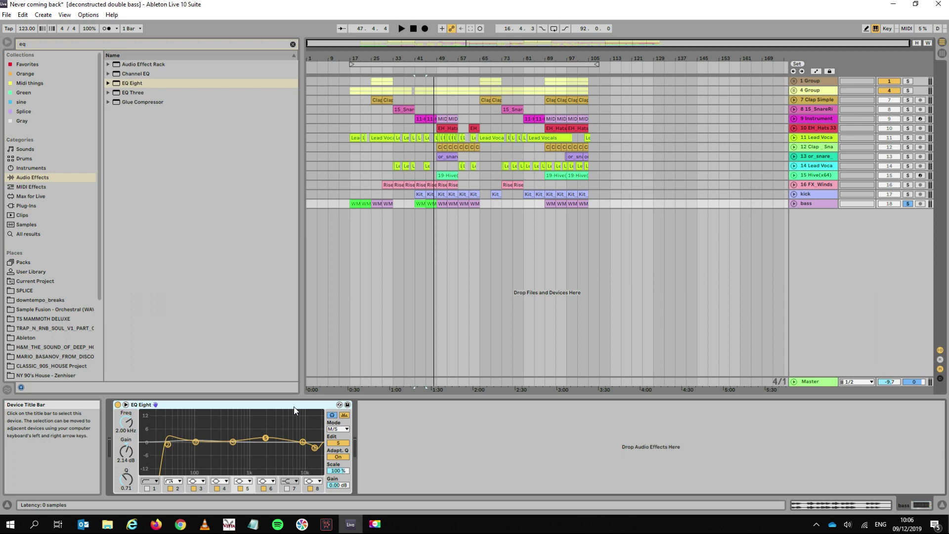
# - Duplicate the EQ Eight twice for three identical copies, then select band 3 on the third
pyautogui.hotkey('ctrl', 'd')
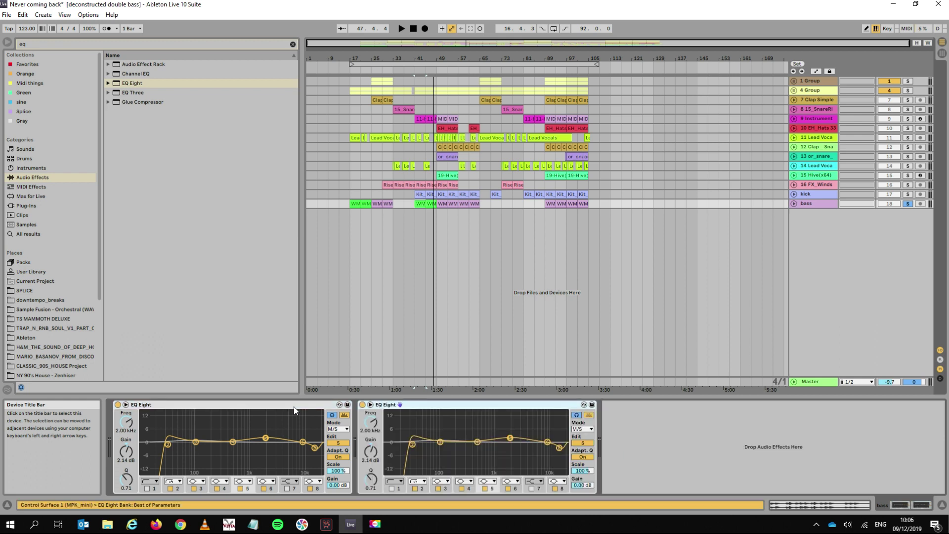
pyautogui.hotkey('ctrl', 'd')
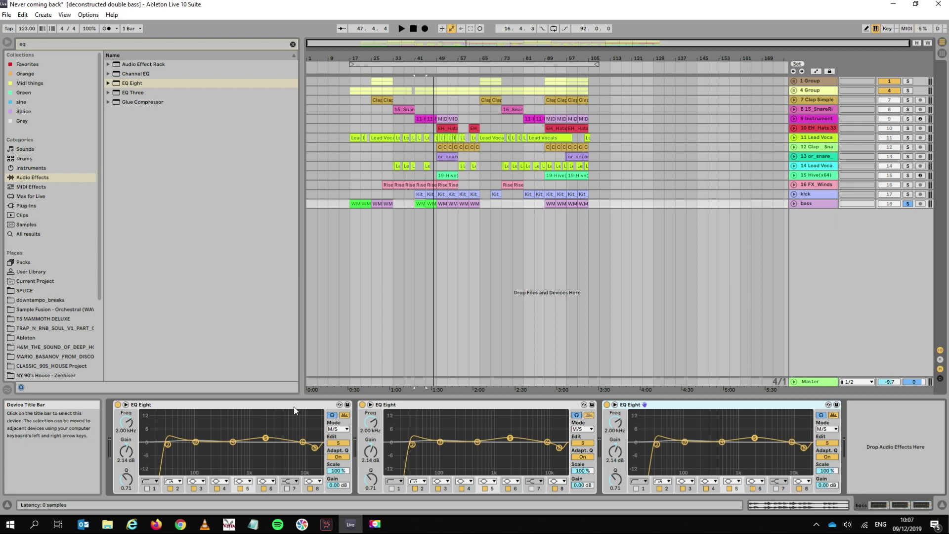
pyautogui.click(683, 442)
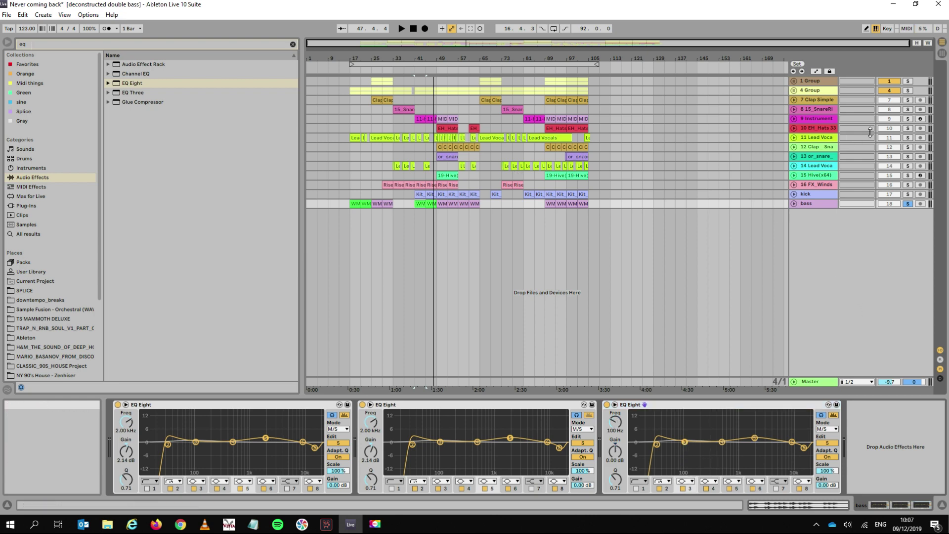
# - Unfold the bass track and turn on Automation Mode to show its automation lane
pyautogui.click(793, 204)
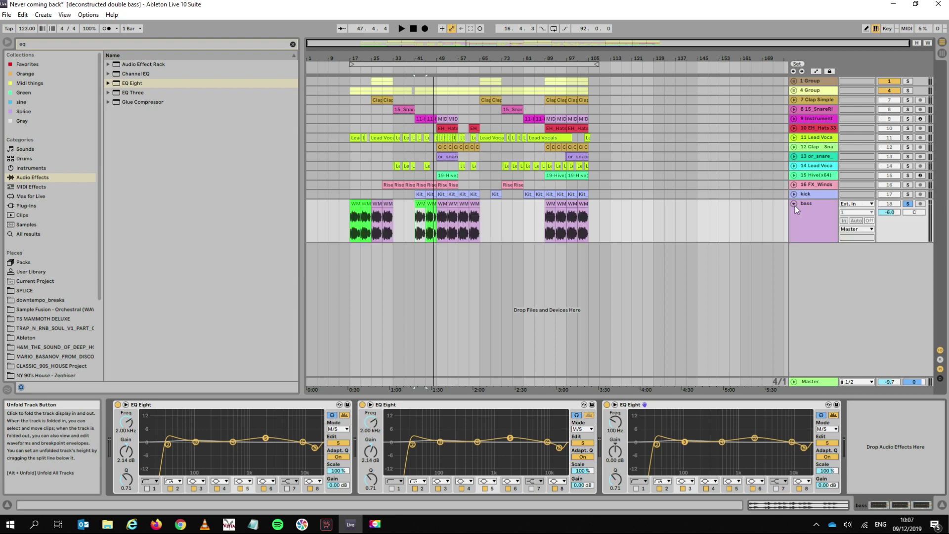
pyautogui.click(88, 15)
pyautogui.moveTo(43, 15)
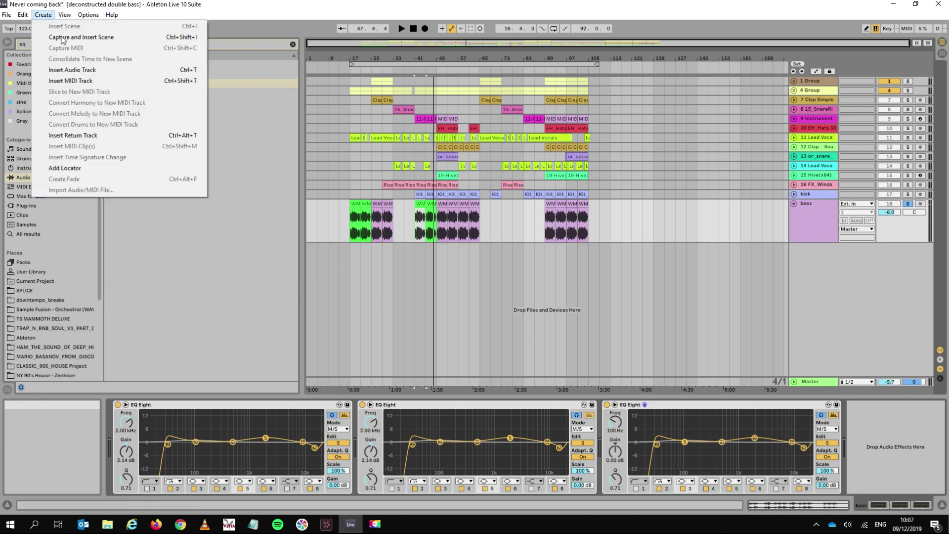
pyautogui.click(117, 268)
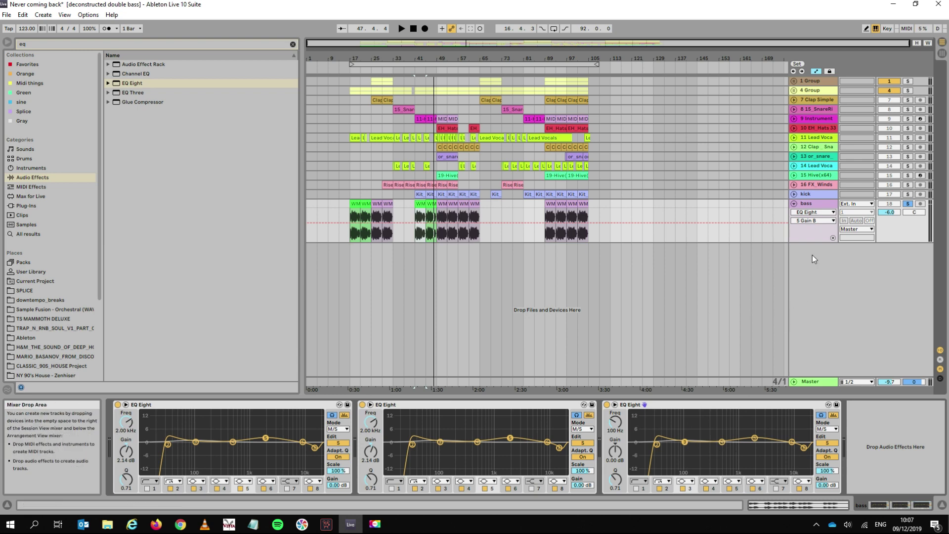
pyautogui.click(805, 221)
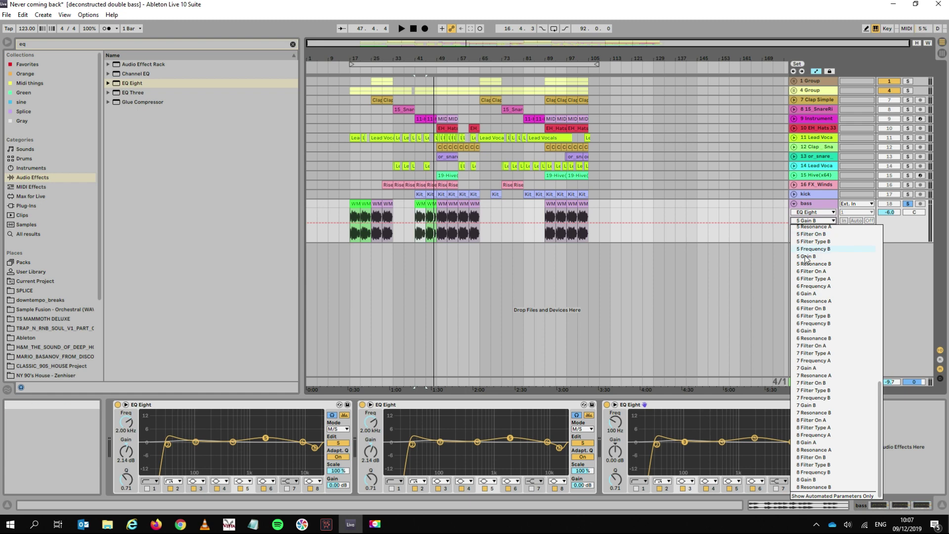
pyautogui.click(413, 405)
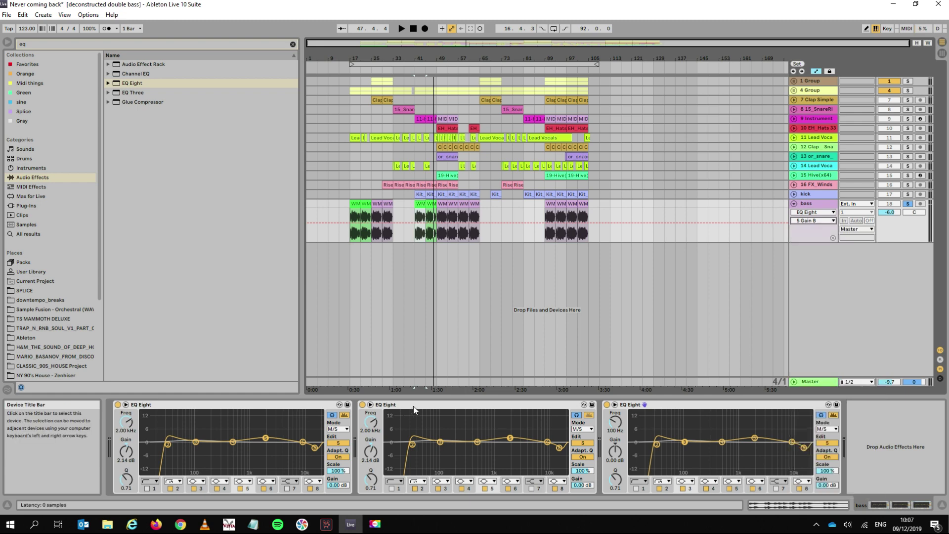
# - Delete the three EQ Eights and drag a fresh default EQ Eight onto the bass track
pyautogui.click(413, 405)
pyautogui.press('Delete')
pyautogui.press('Delete')
pyautogui.press('Delete')
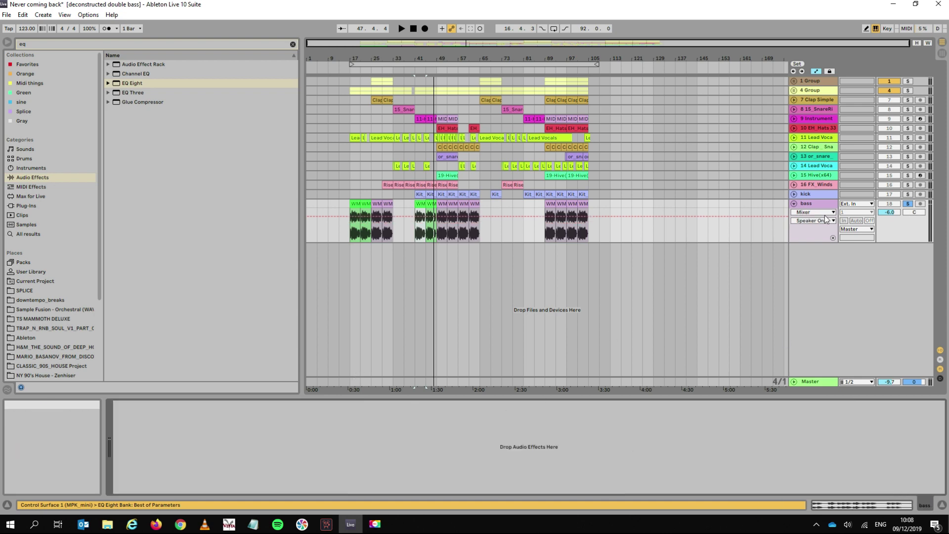
pyautogui.click(808, 214)
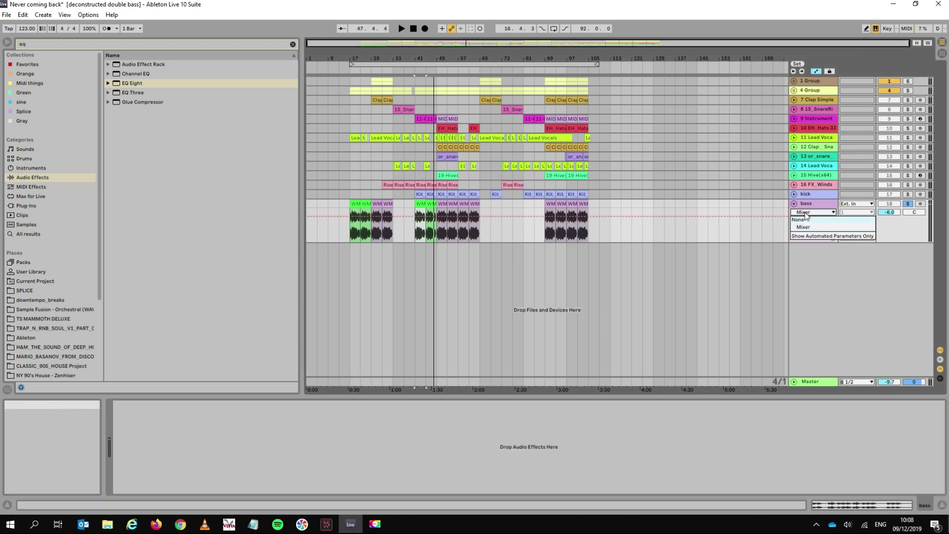
pyautogui.click(803, 227)
pyautogui.click(808, 221)
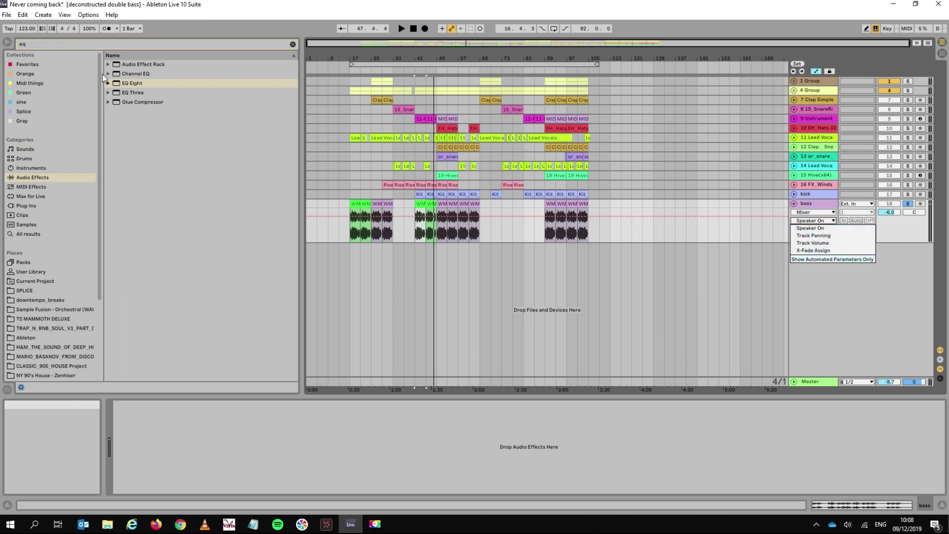
pyautogui.click(121, 81)
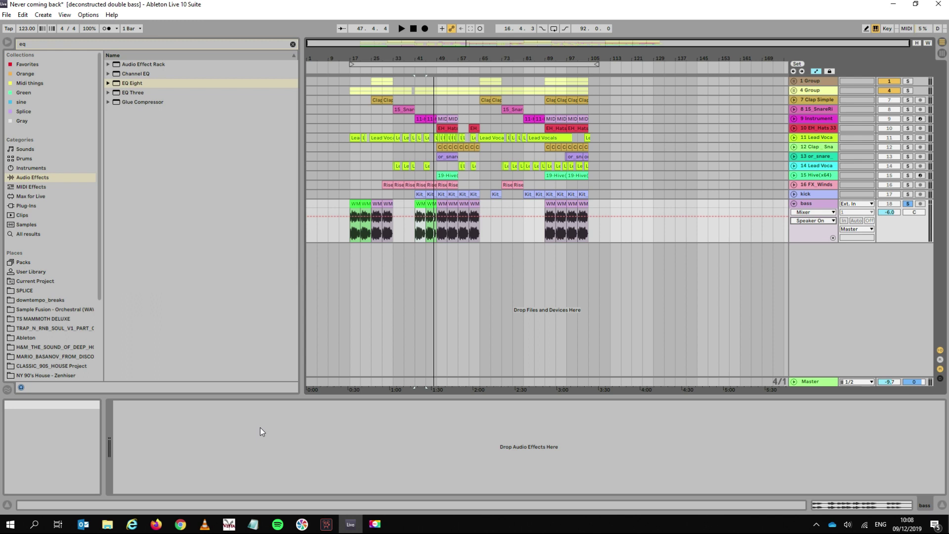
pyautogui.moveTo(132, 82); pyautogui.dragTo(623, 435)
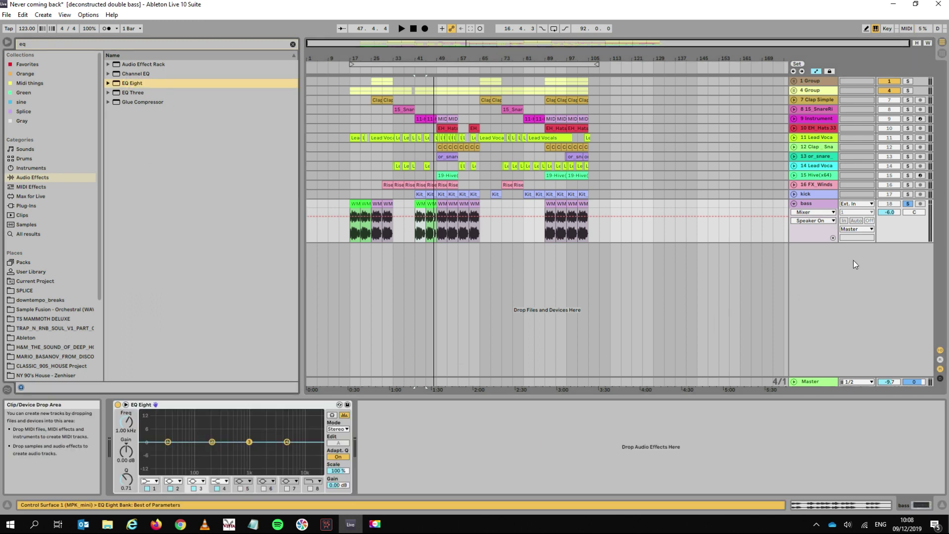
# - Set the bass automation lane to the new EQ Eight's 1 Gain B parameter
pyautogui.click(814, 213)
pyautogui.click(813, 227)
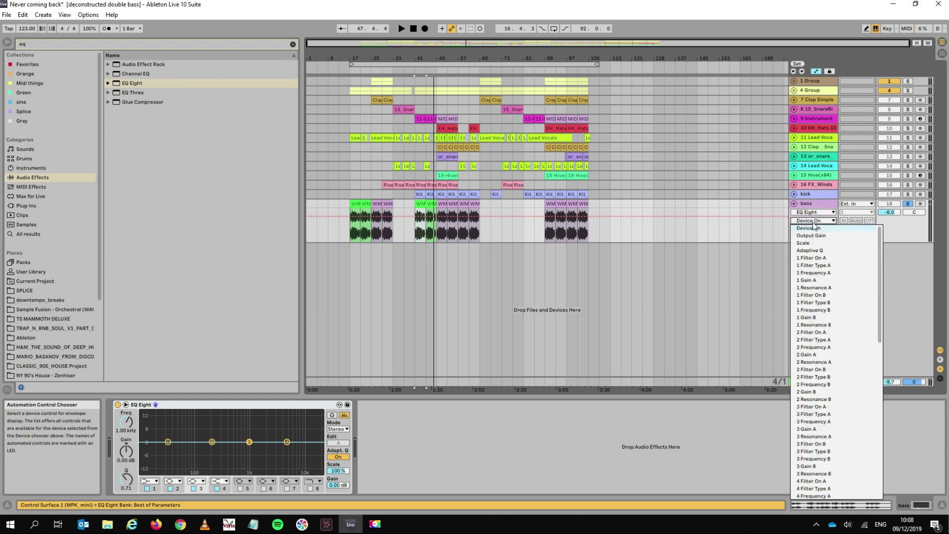
pyautogui.click(820, 317)
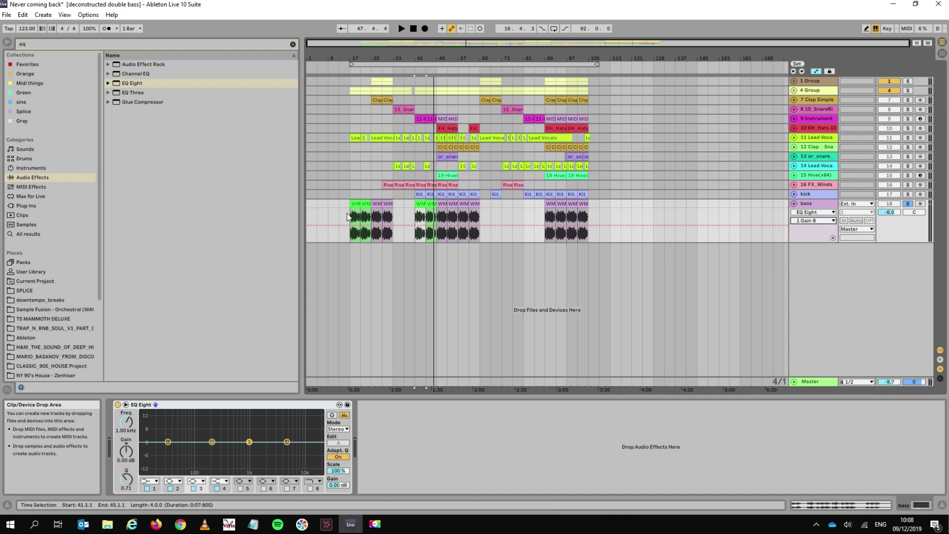
# - Draw the 1 Gain B envelope with a breakpoint near 5.37 dB and audition it from bar 41
pyautogui.press('space')
pyautogui.moveTo(364, 227)
pyautogui.mouseDown()
pyautogui.moveTo(369, 219)
pyautogui.moveTo(483, 211)
pyautogui.mouseUp()
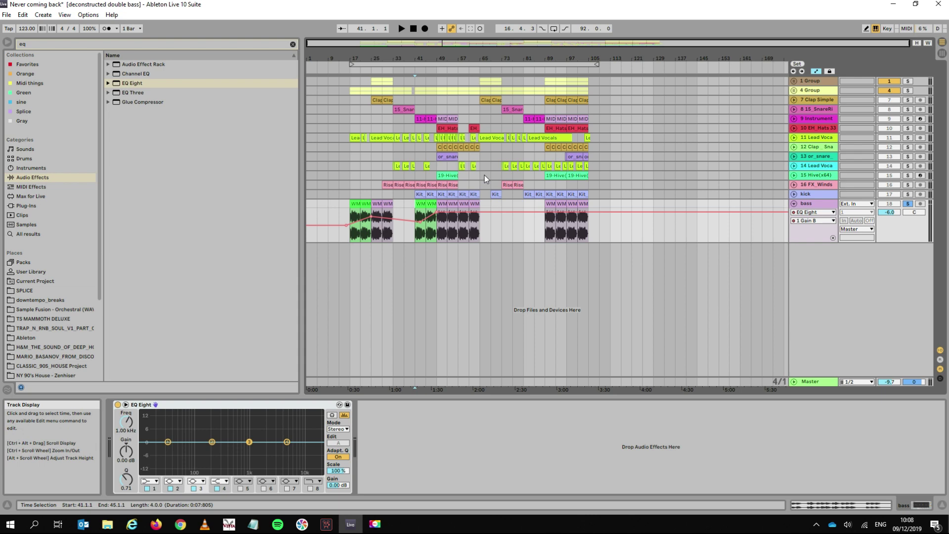
pyautogui.moveTo(452, 212); pyautogui.dragTo(452, 220)
pyautogui.press('space')
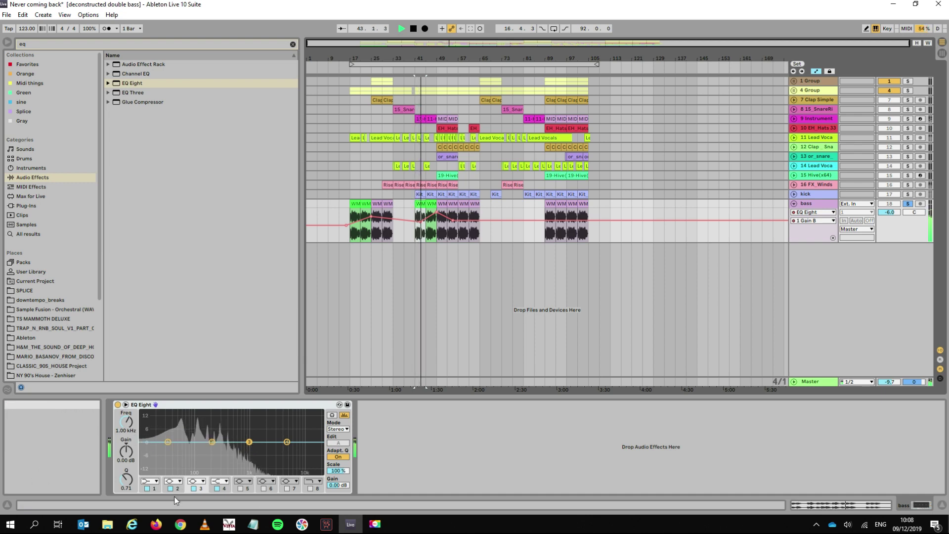
pyautogui.press('space')
pyautogui.click(814, 222)
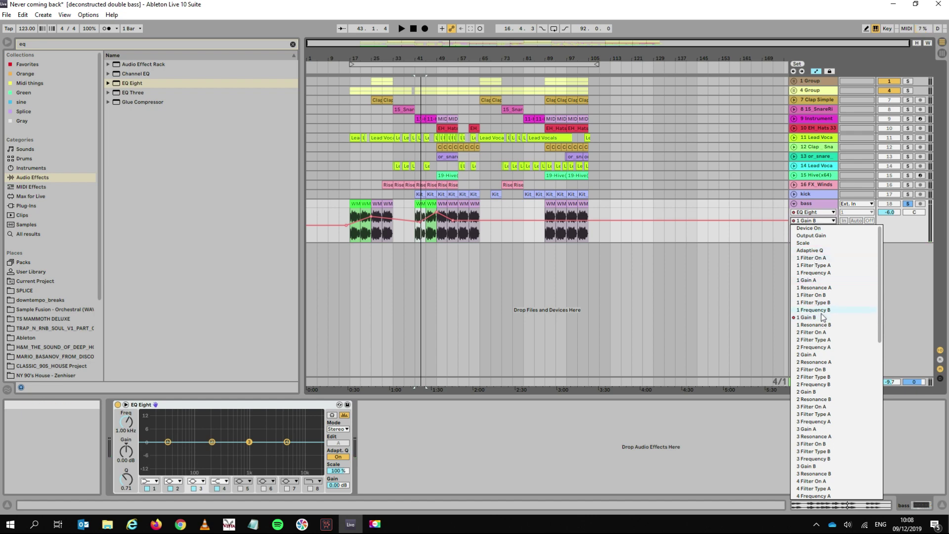
# - Automate 1 Frequency A to ramp from 30 Hz up to about 2.10 kHz, then audition the sweep
pyautogui.click(813, 273)
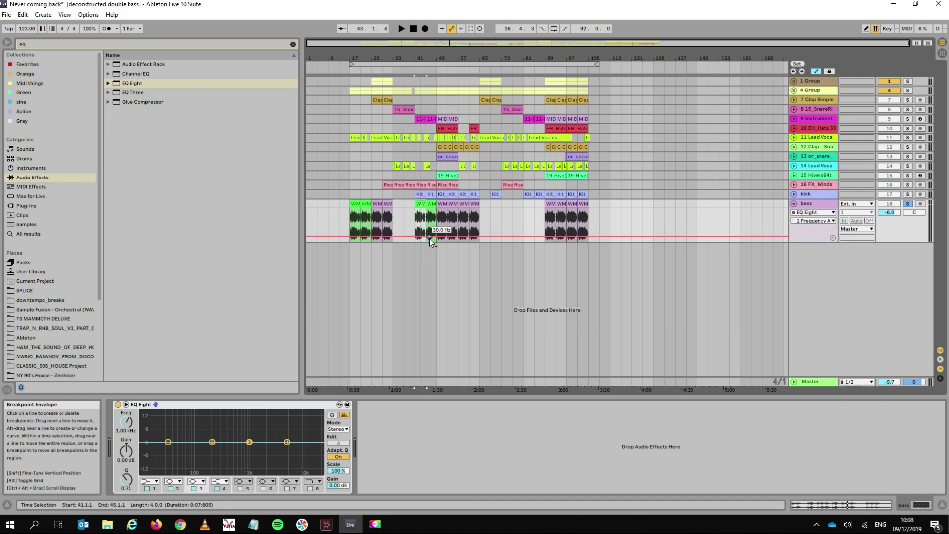
pyautogui.moveTo(429, 238); pyautogui.dragTo(429, 218)
pyautogui.press('space')
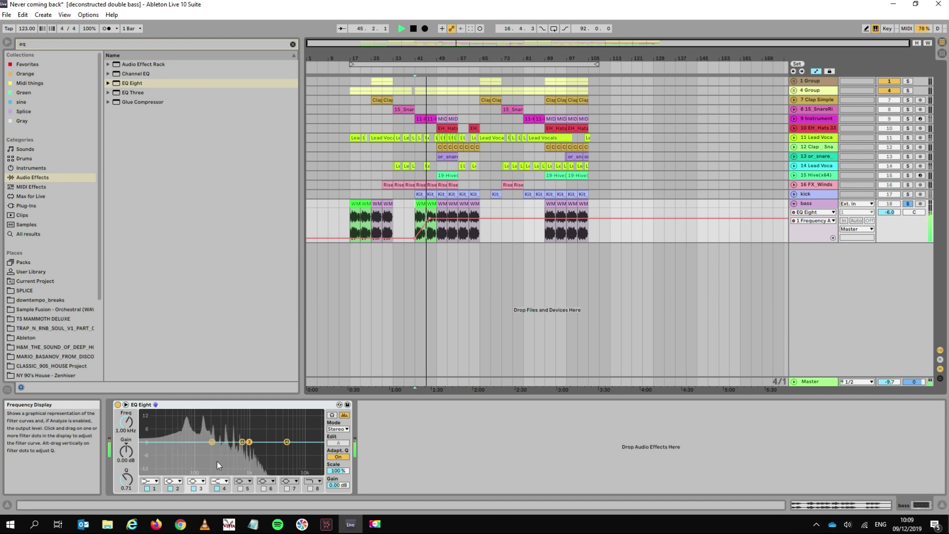
pyautogui.press('space')
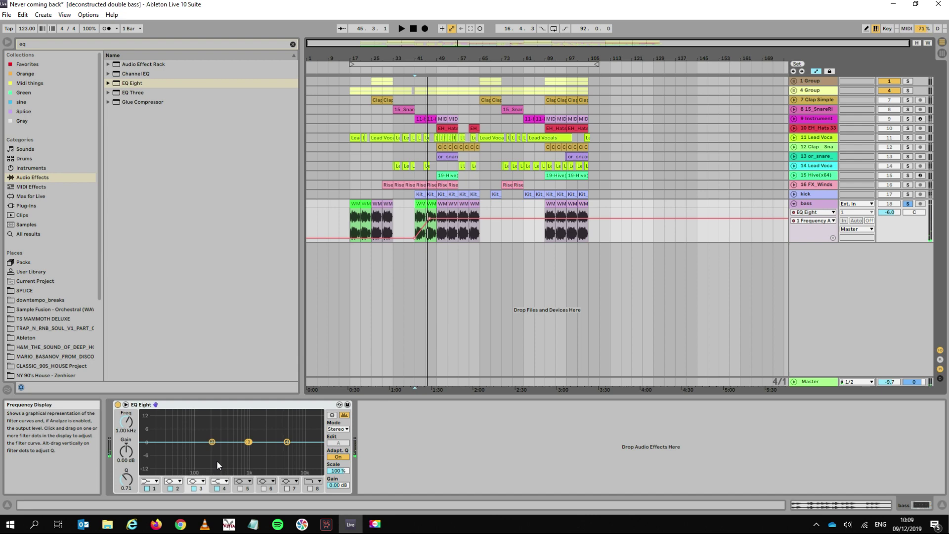